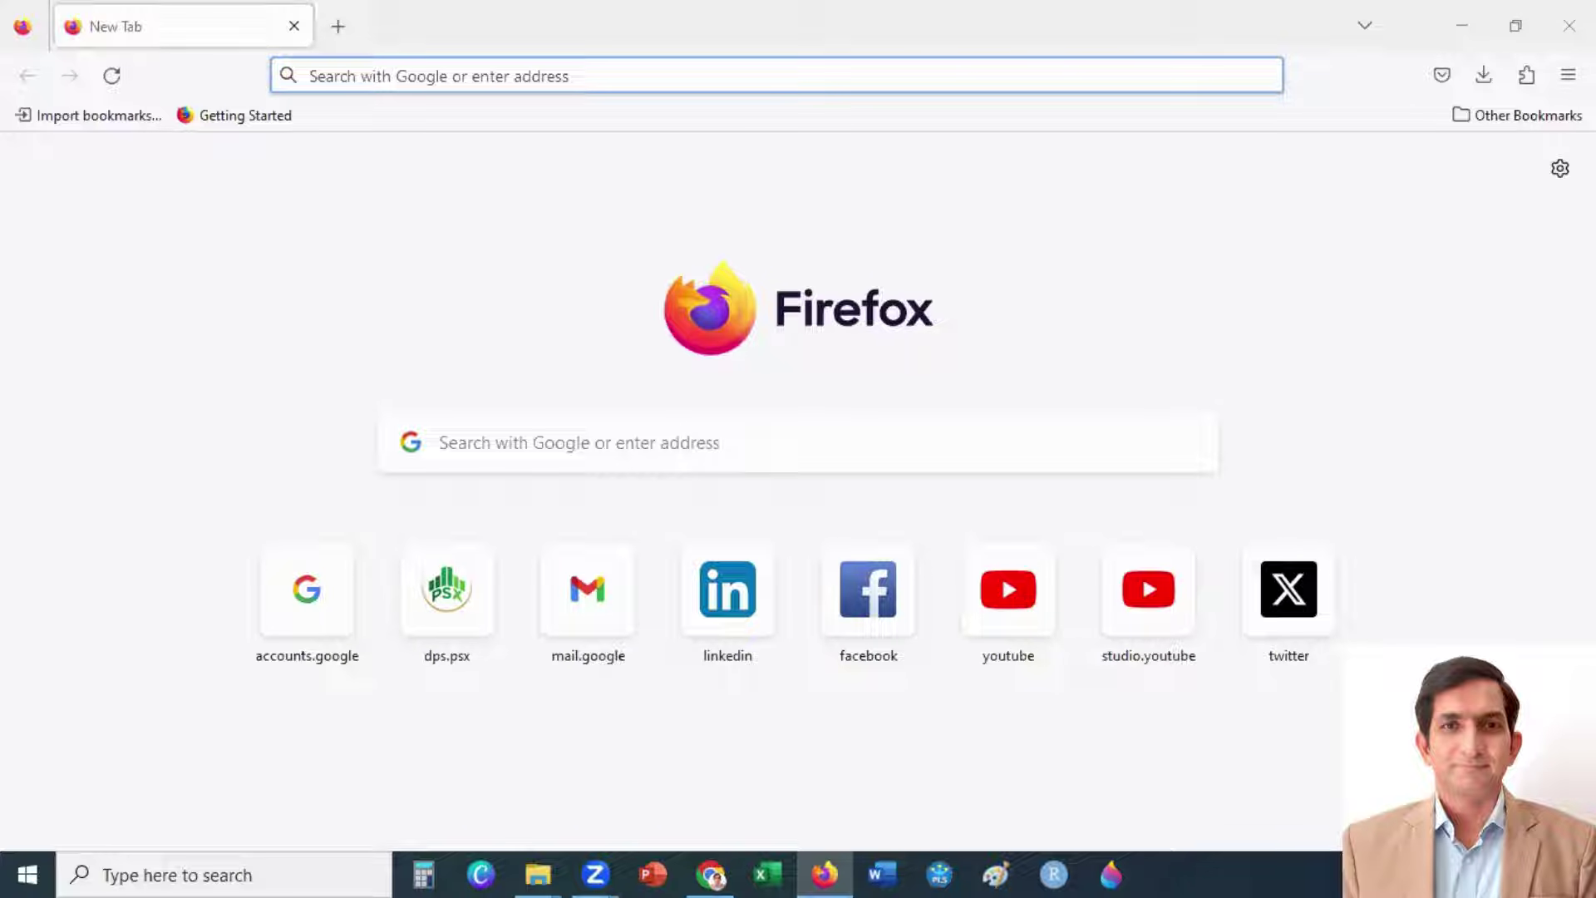
# Run a Google search for 'eviews' from the Firefox new tab page.
pyautogui.click(702, 453)
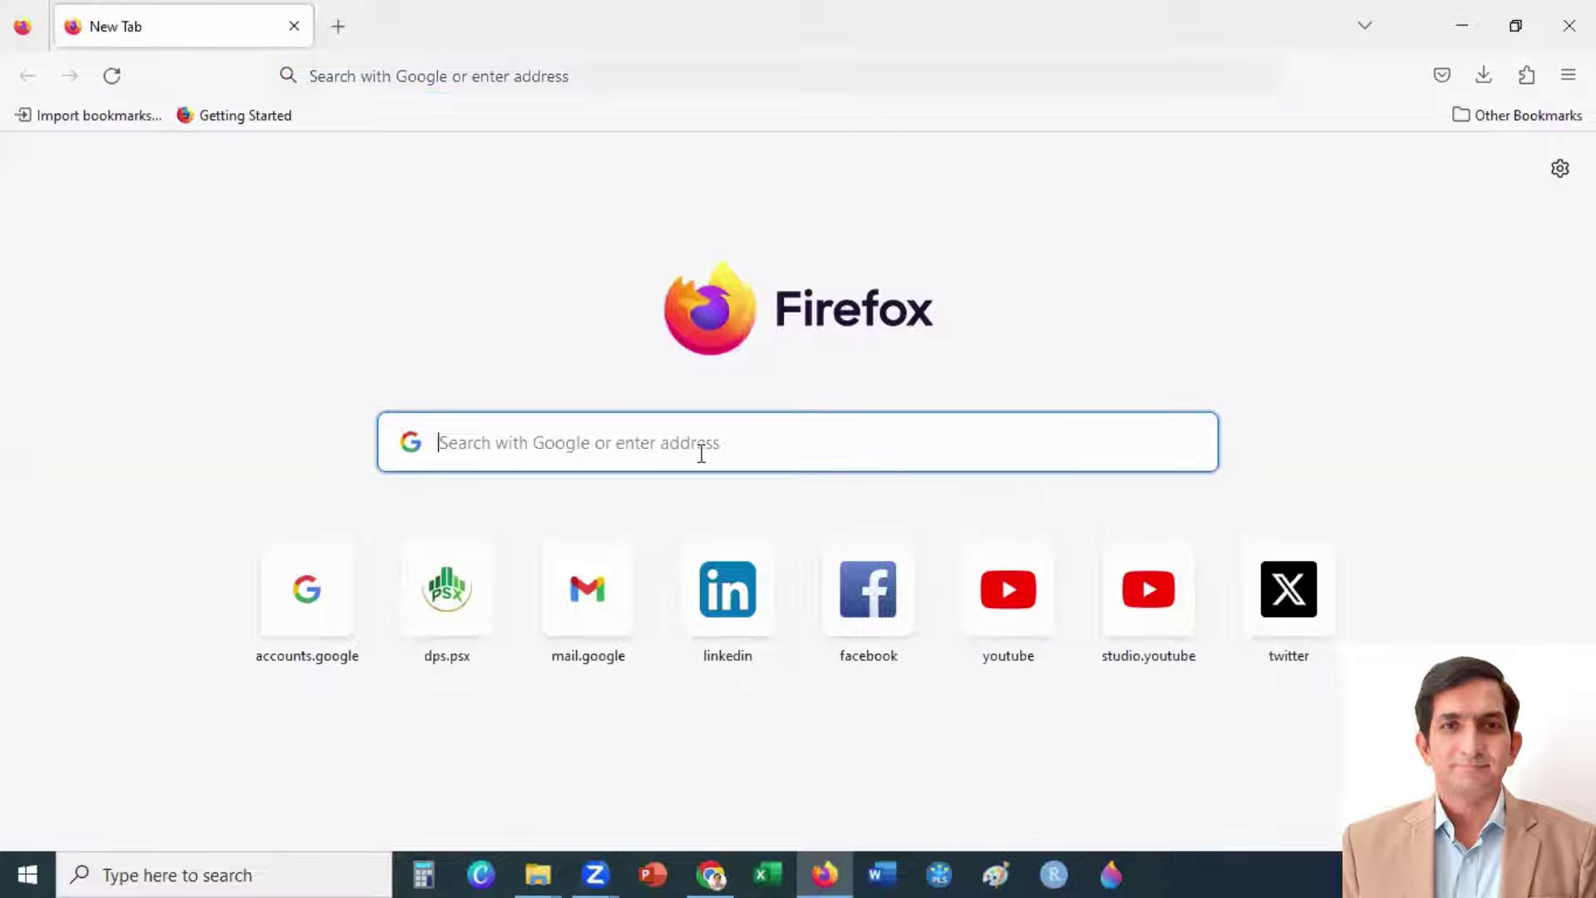
pyautogui.write('eviews')
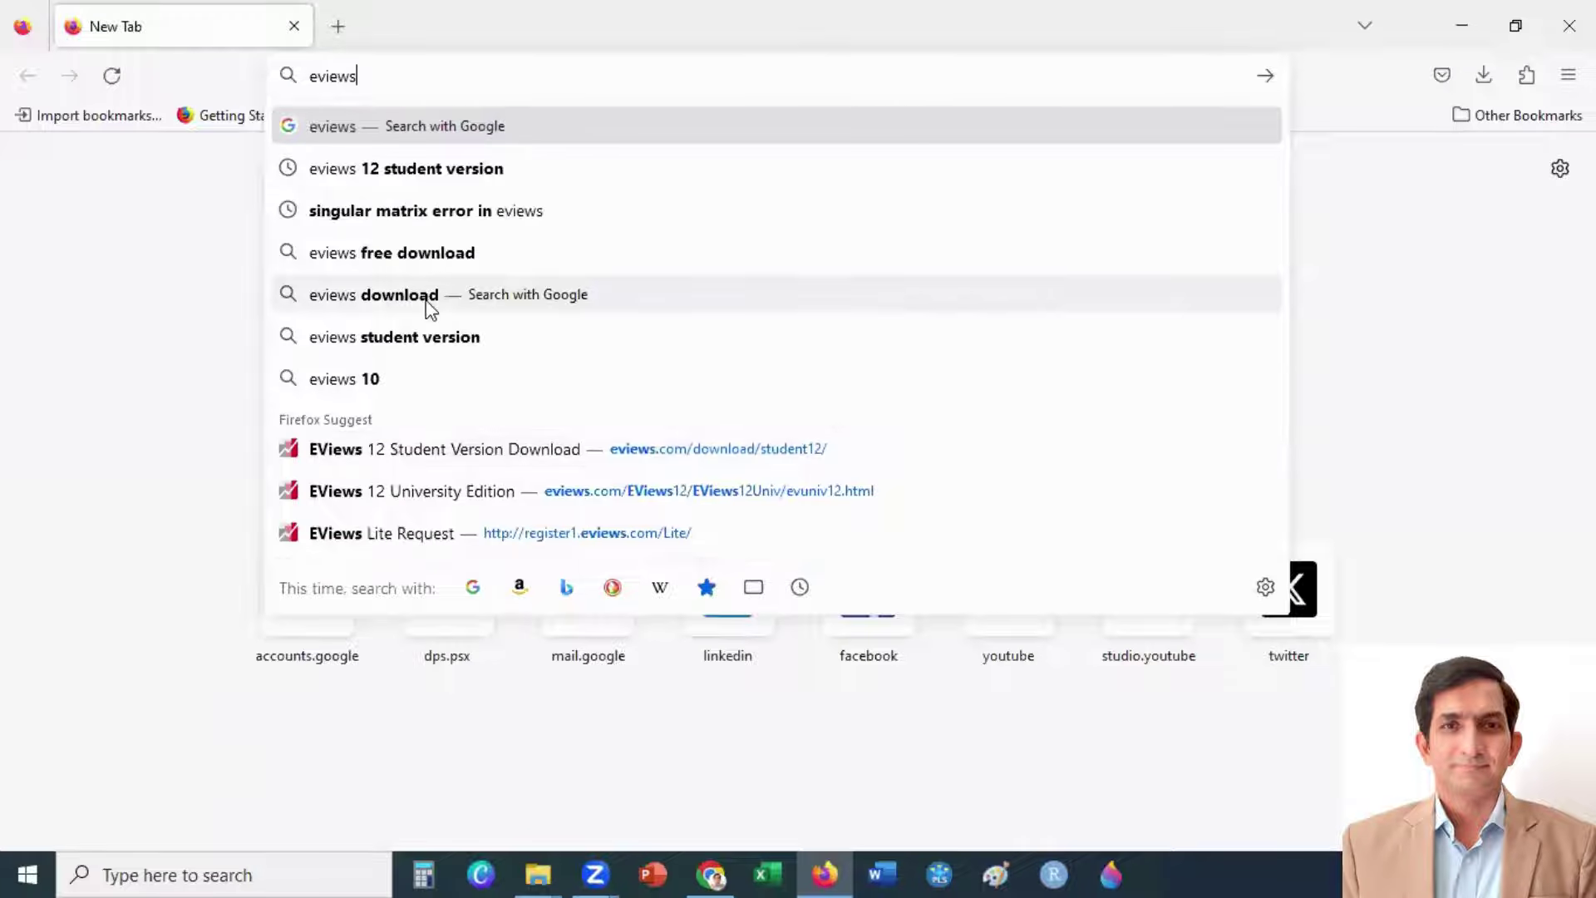
pyautogui.press('Return')
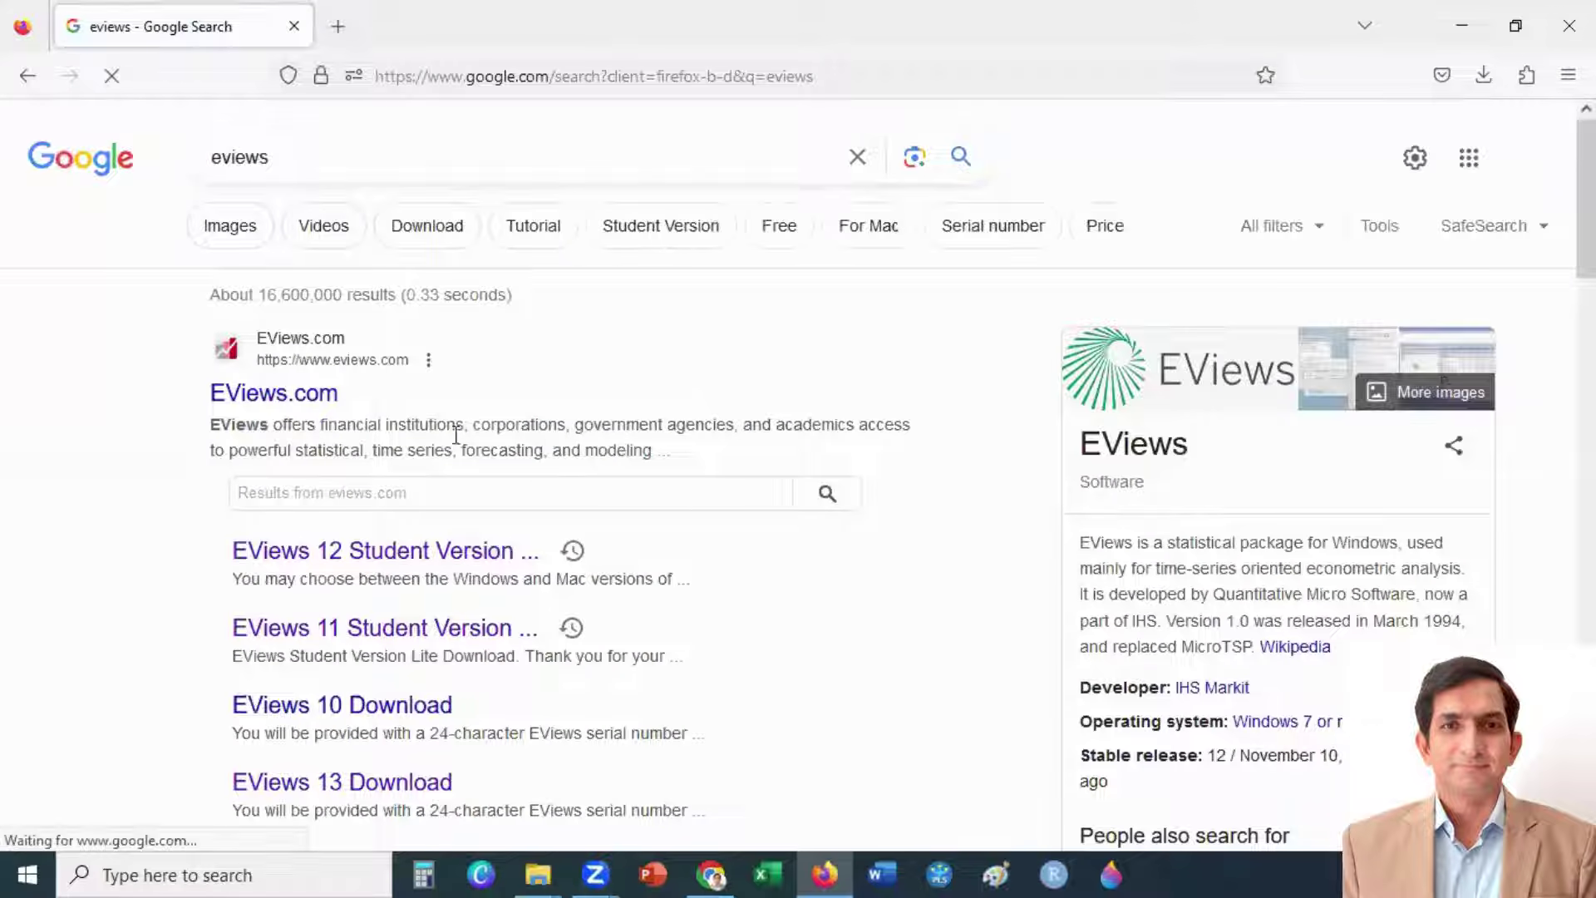
# On EViews.com, go to Products & Pricing > Student Version Lite and request the Free Download.
pyautogui.click(290, 407)
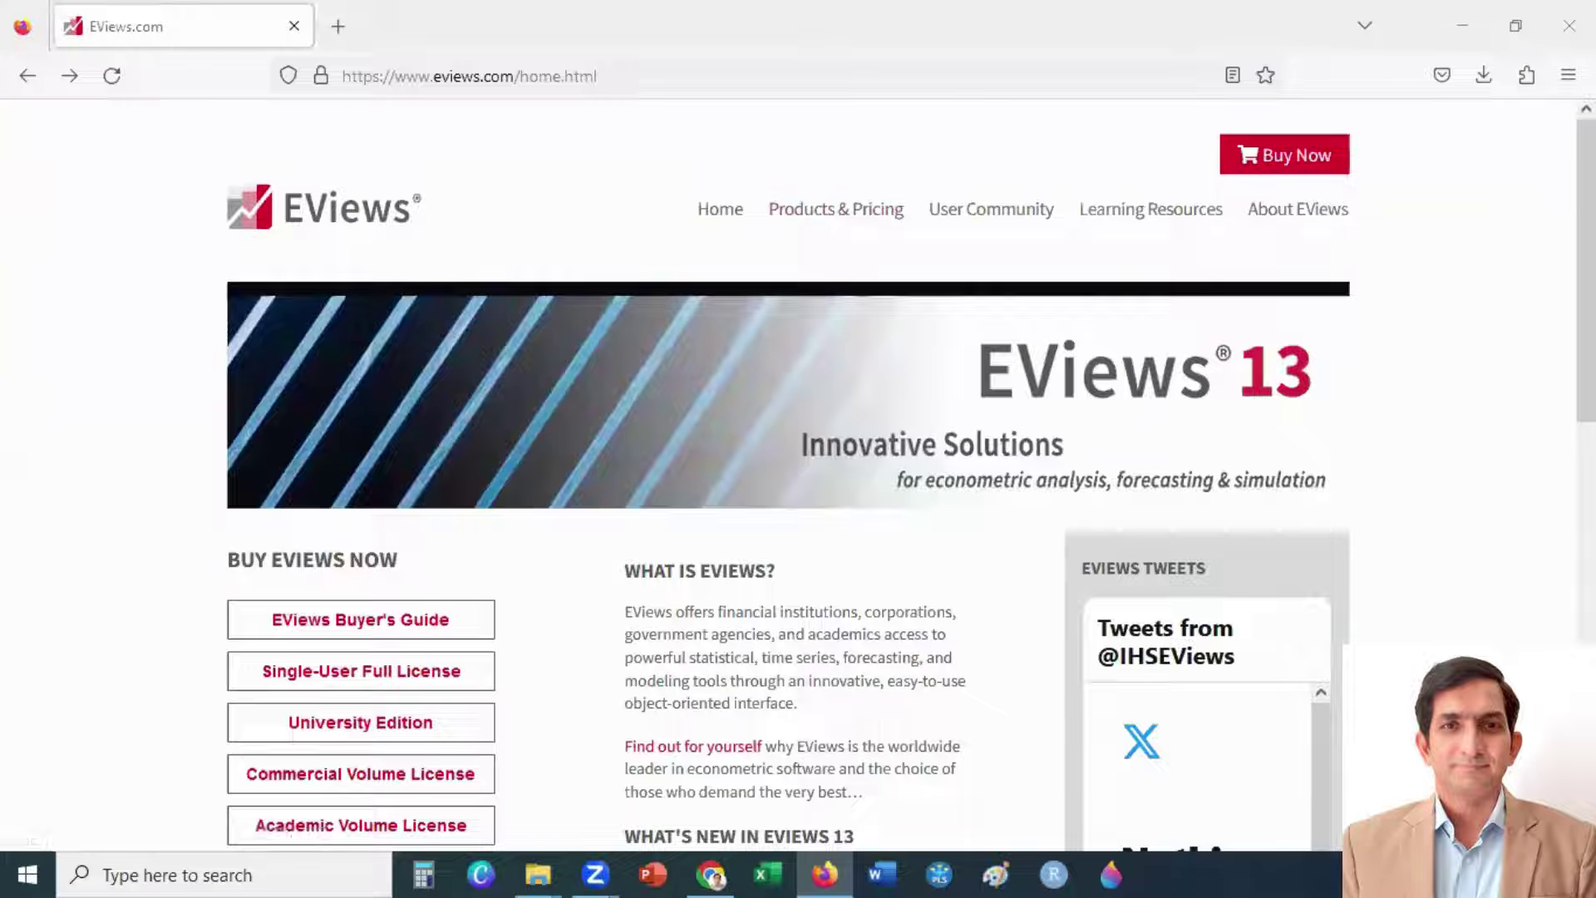
pyautogui.moveTo(812, 221)
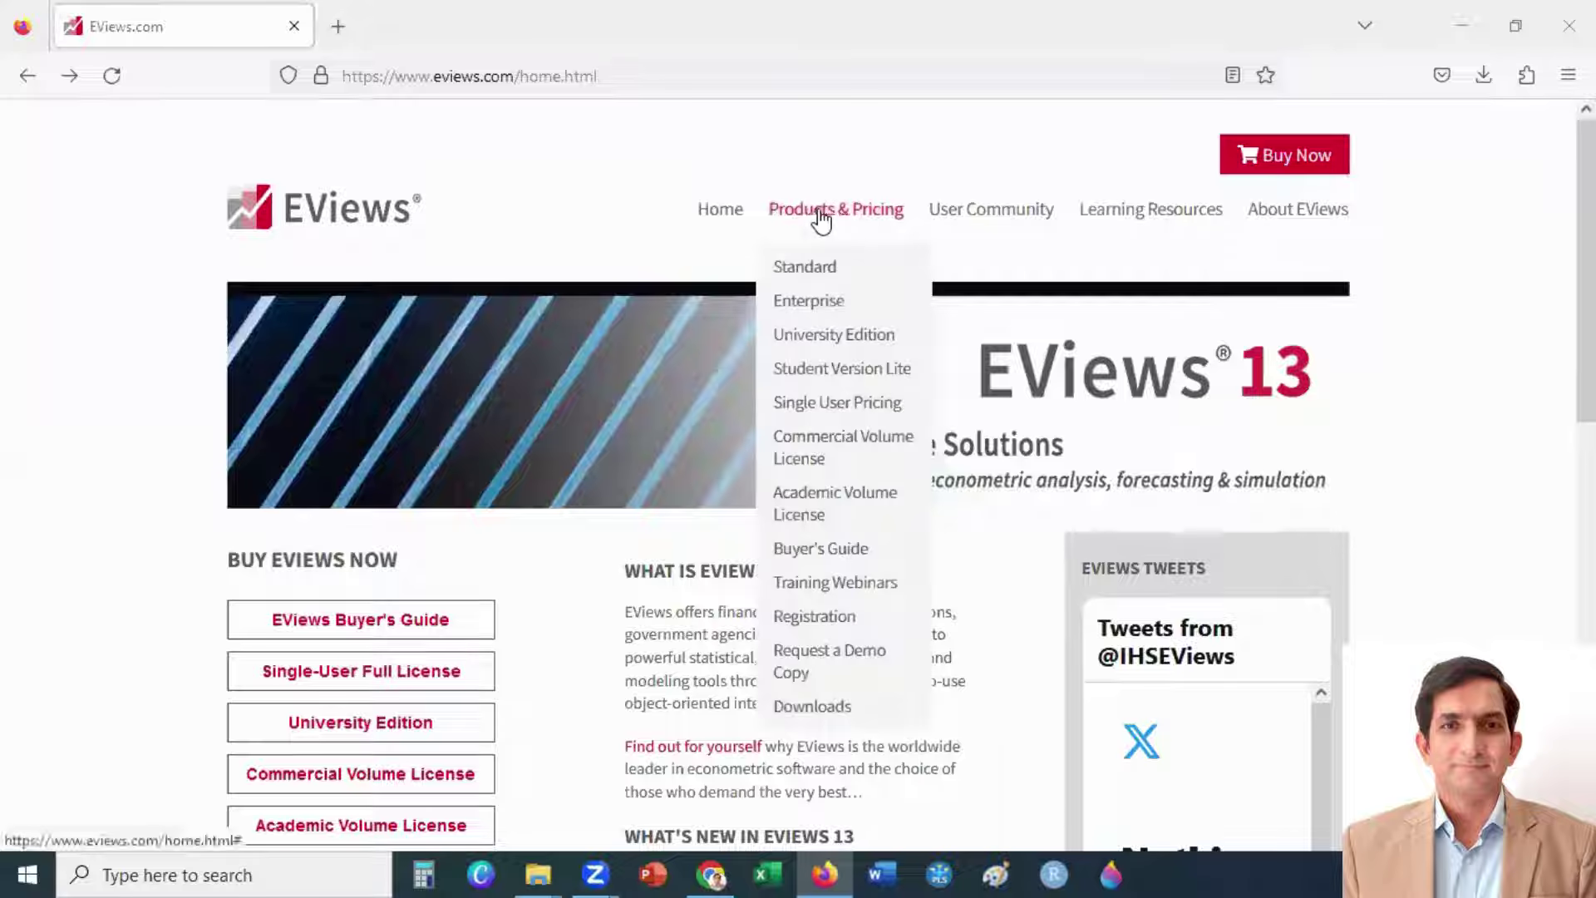
pyautogui.click(836, 378)
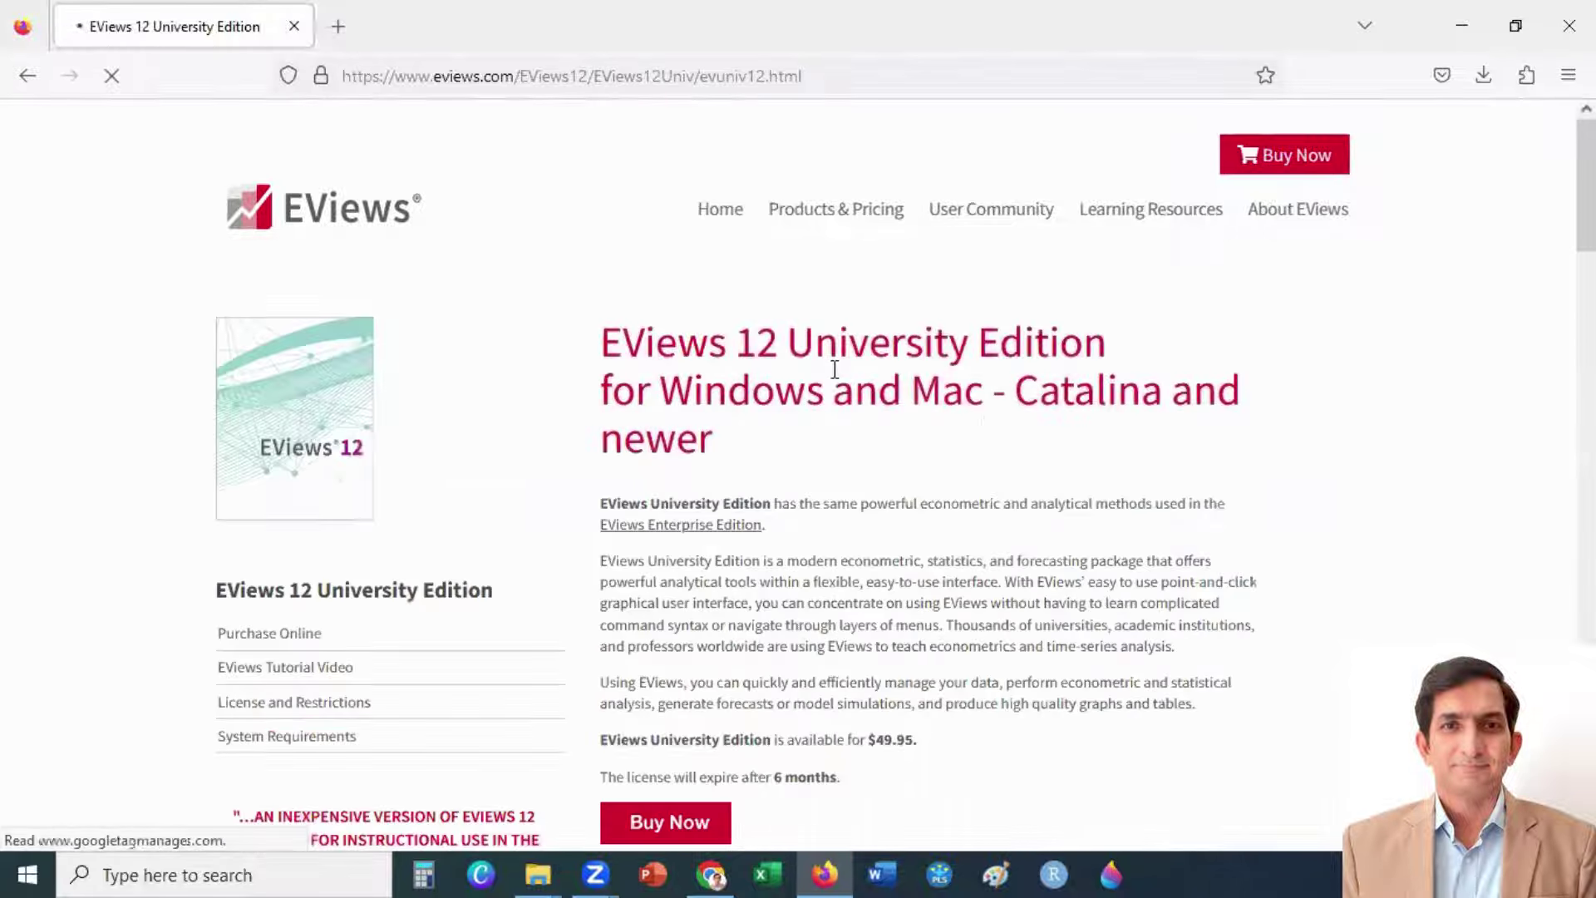
pyautogui.scroll(-10, 1115, 499)
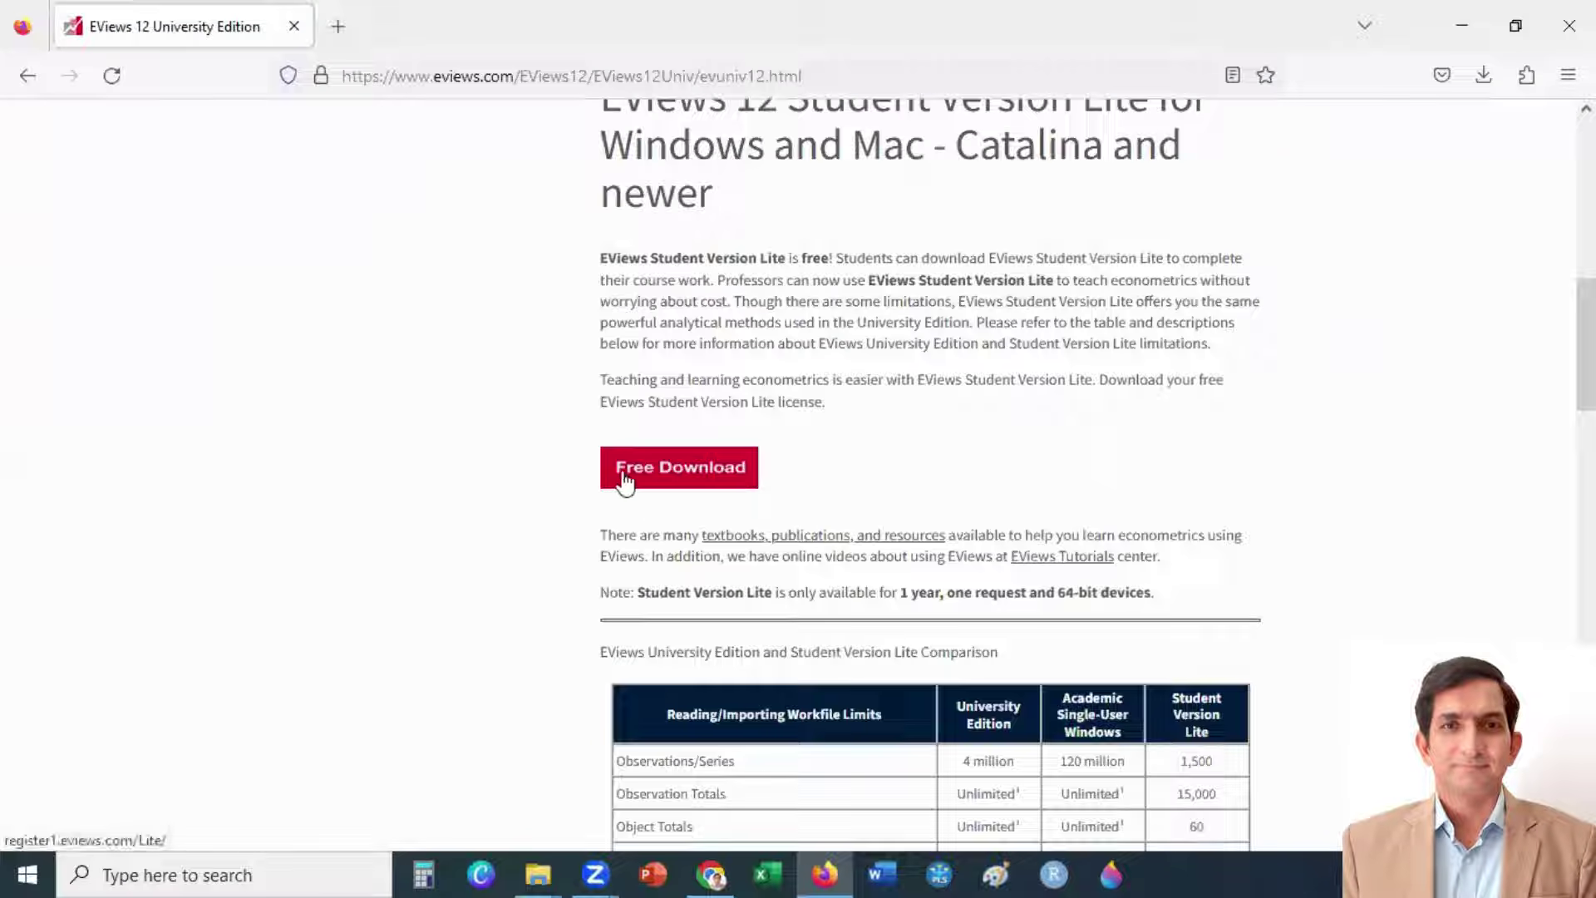
pyautogui.click(701, 470)
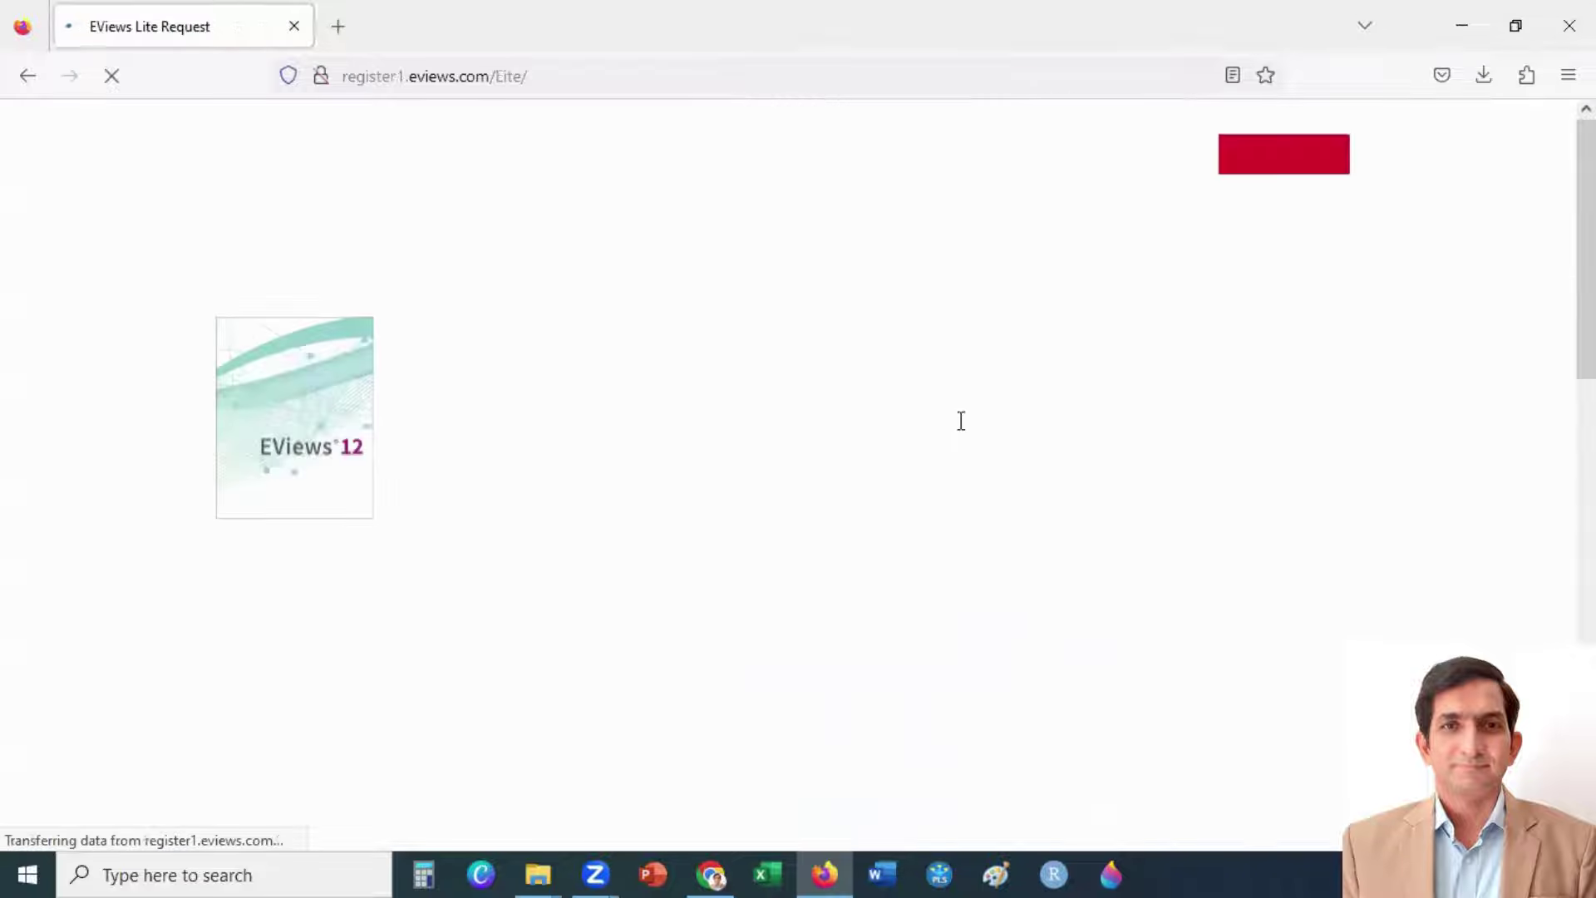
# Fill in the EViews Lite request form and submit it to request a serial number.
pyautogui.scroll(-3, 960, 425)
pyautogui.scroll(-5, 961, 422)
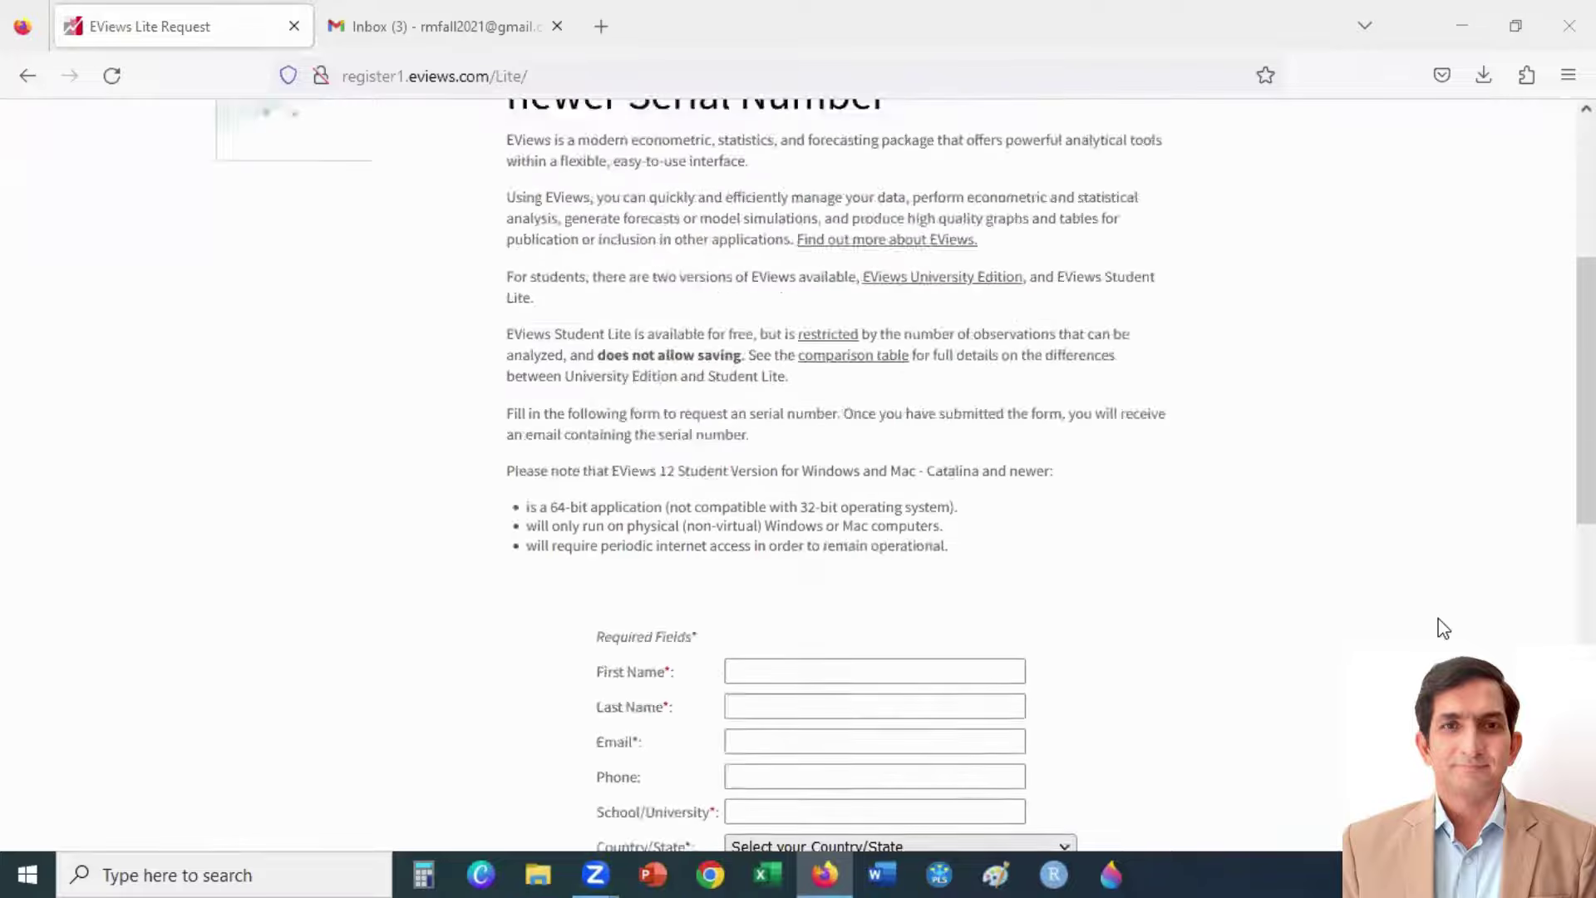
pyautogui.scroll(-3, 1443, 629)
pyautogui.scroll(-3, 1443, 629)
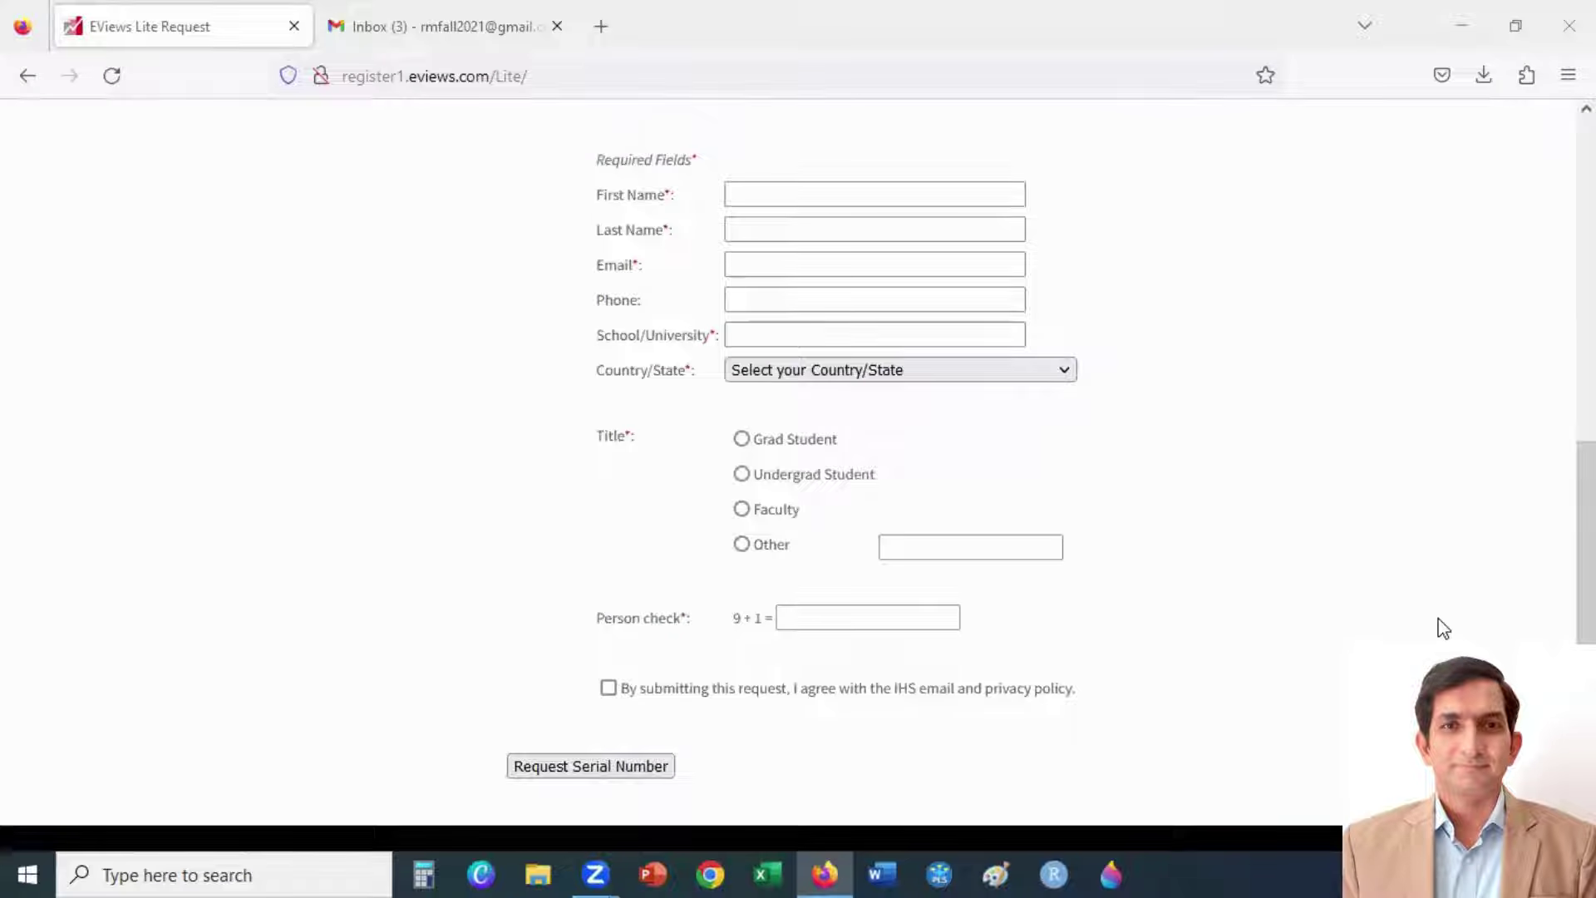
pyautogui.click(863, 196)
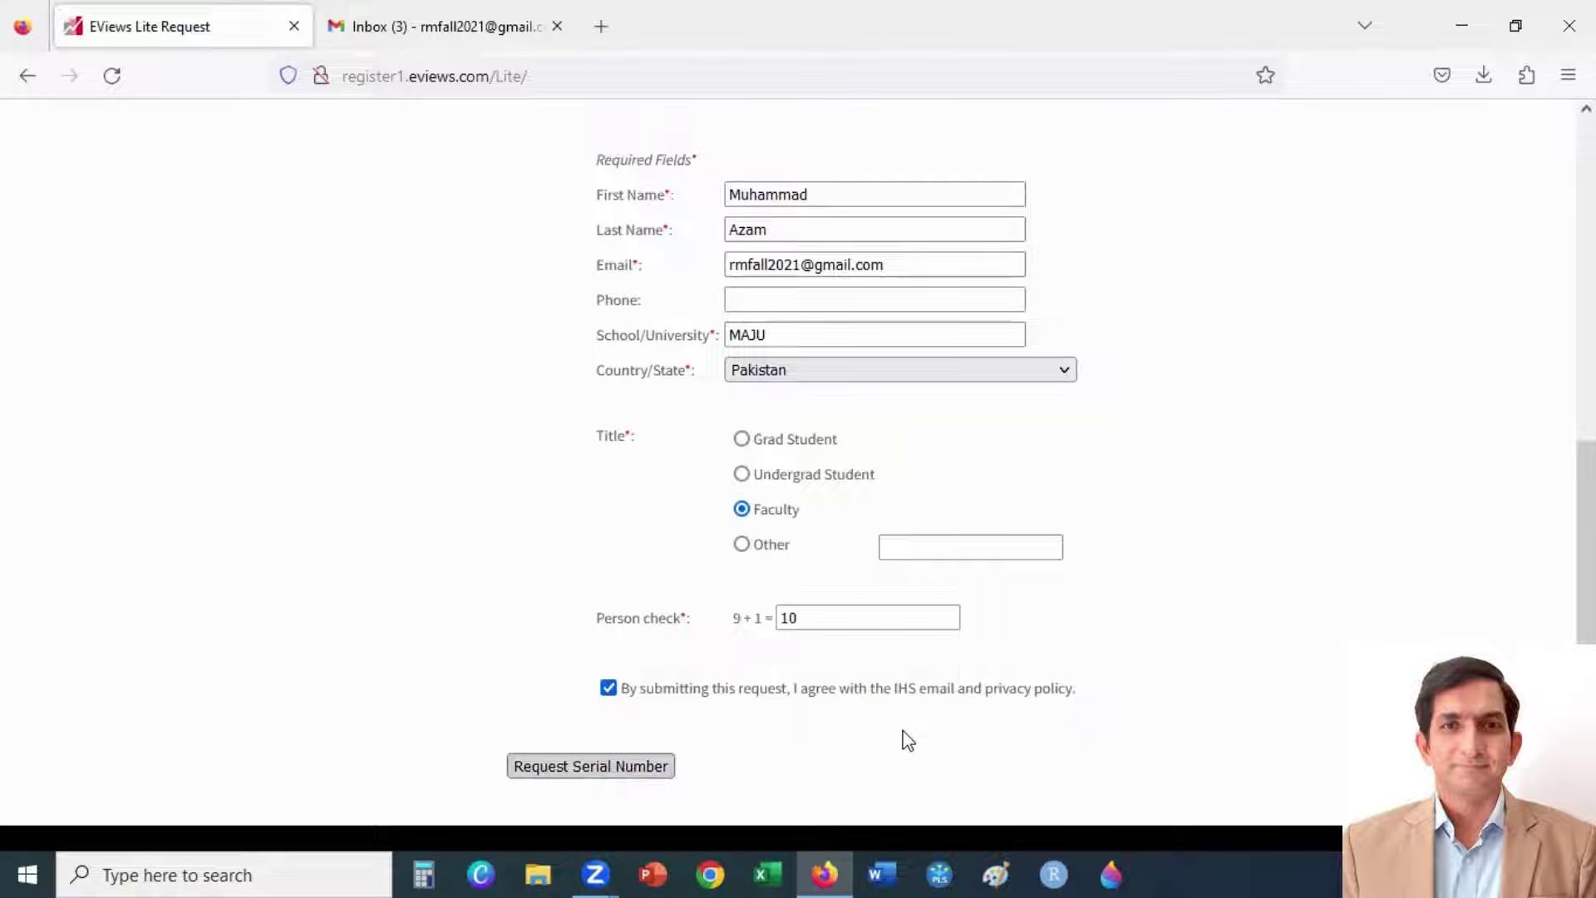
pyautogui.press('Return')
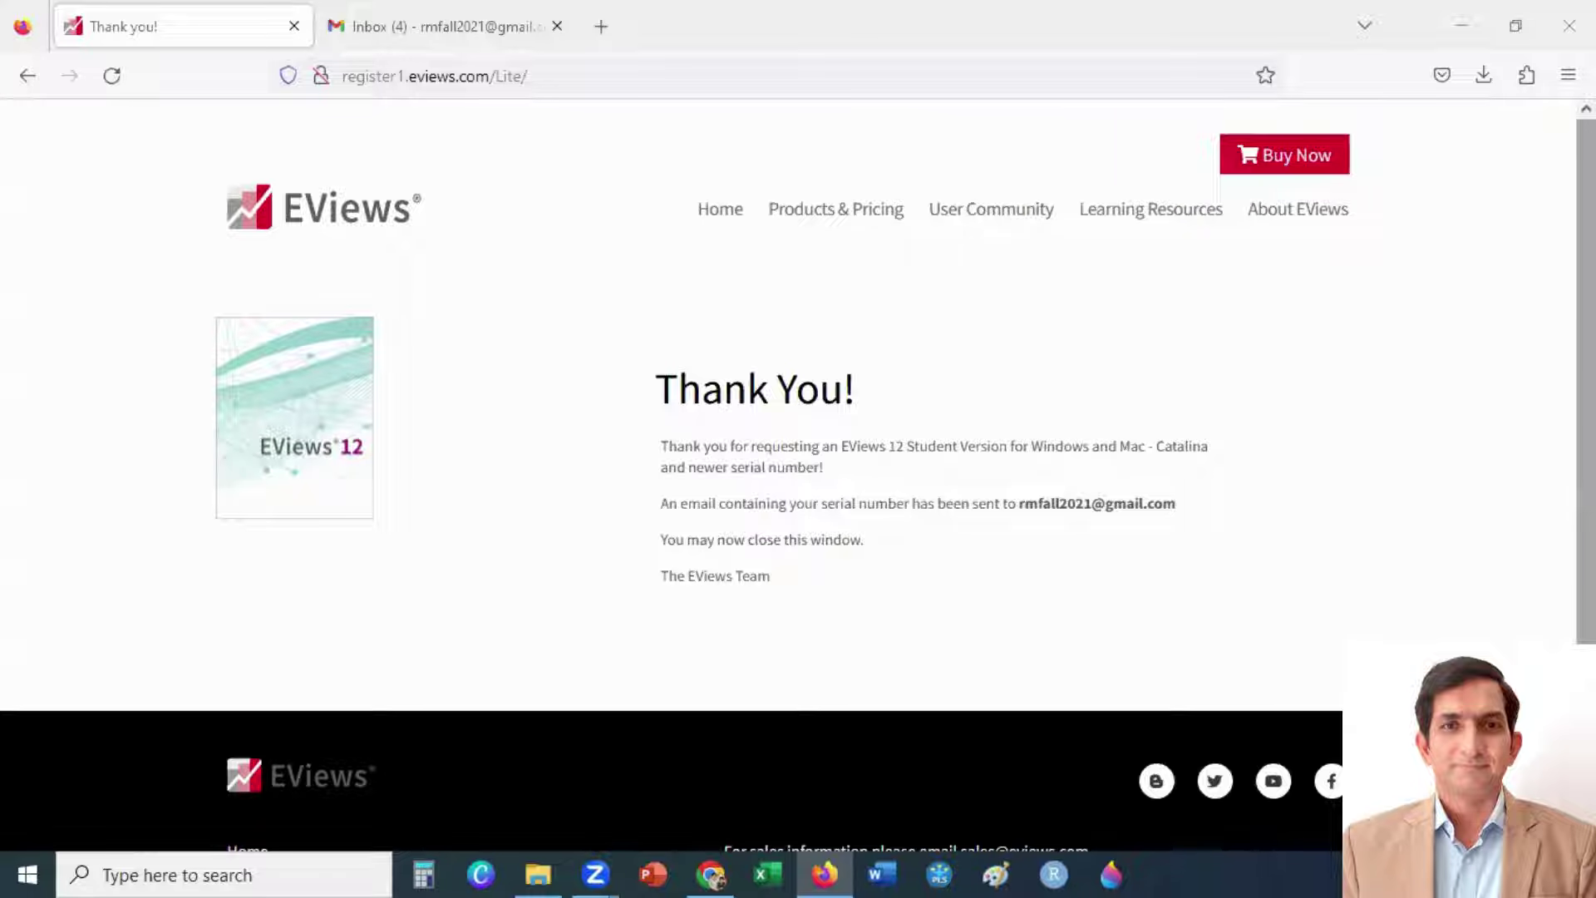
# Open the EViews license email in Gmail and scroll to the Lite Licensing Information.
pyautogui.click(438, 15)
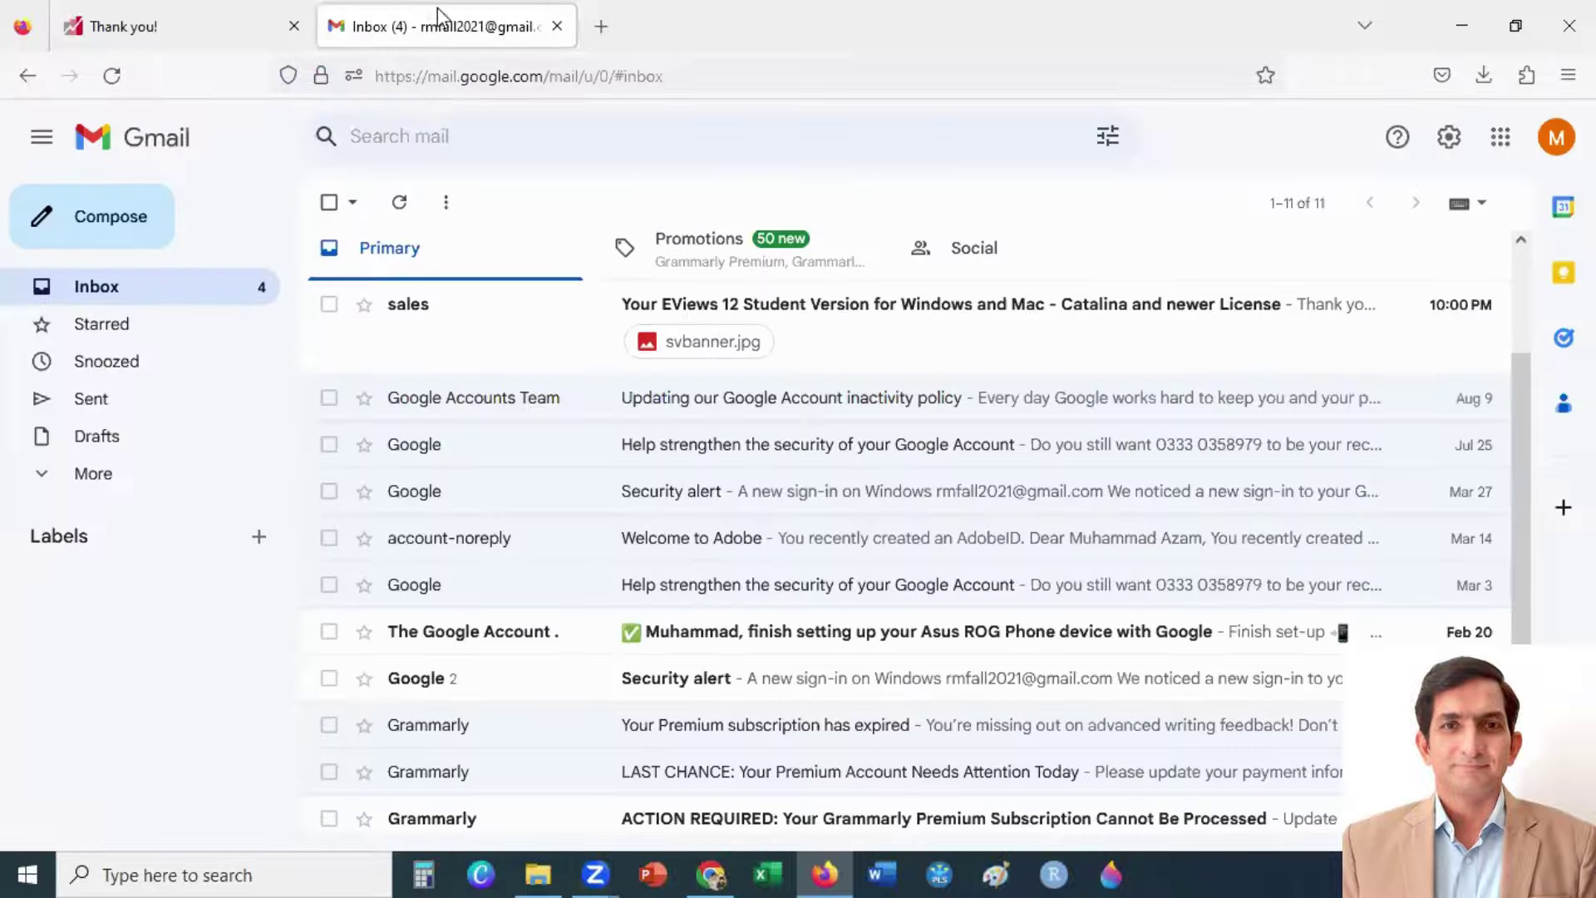
pyautogui.click(842, 316)
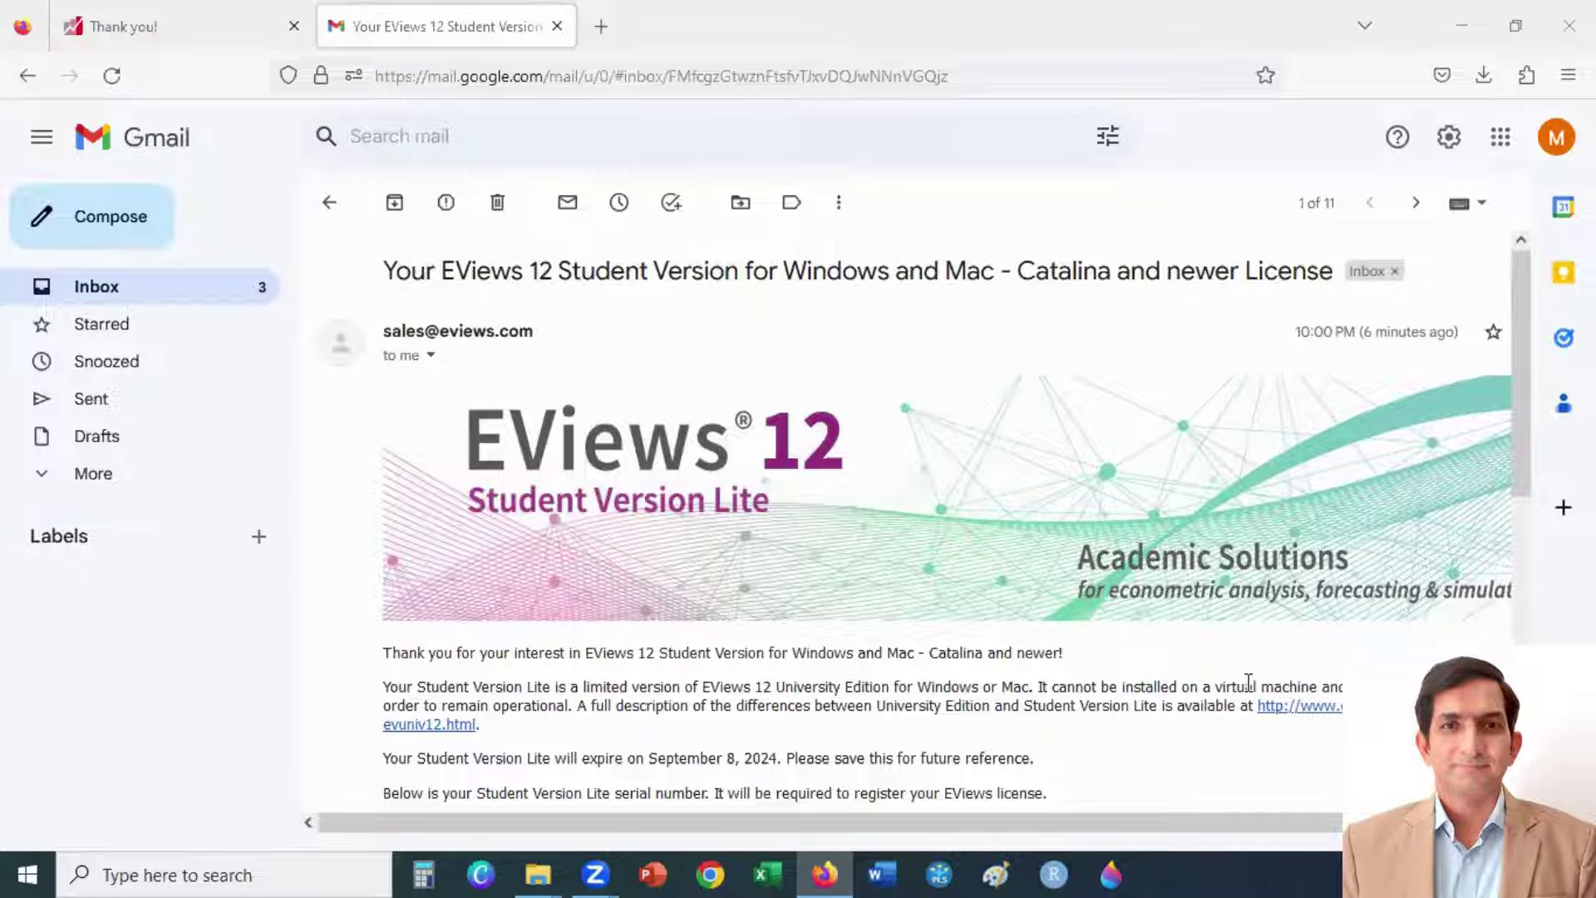
pyautogui.scroll(-7, 1248, 681)
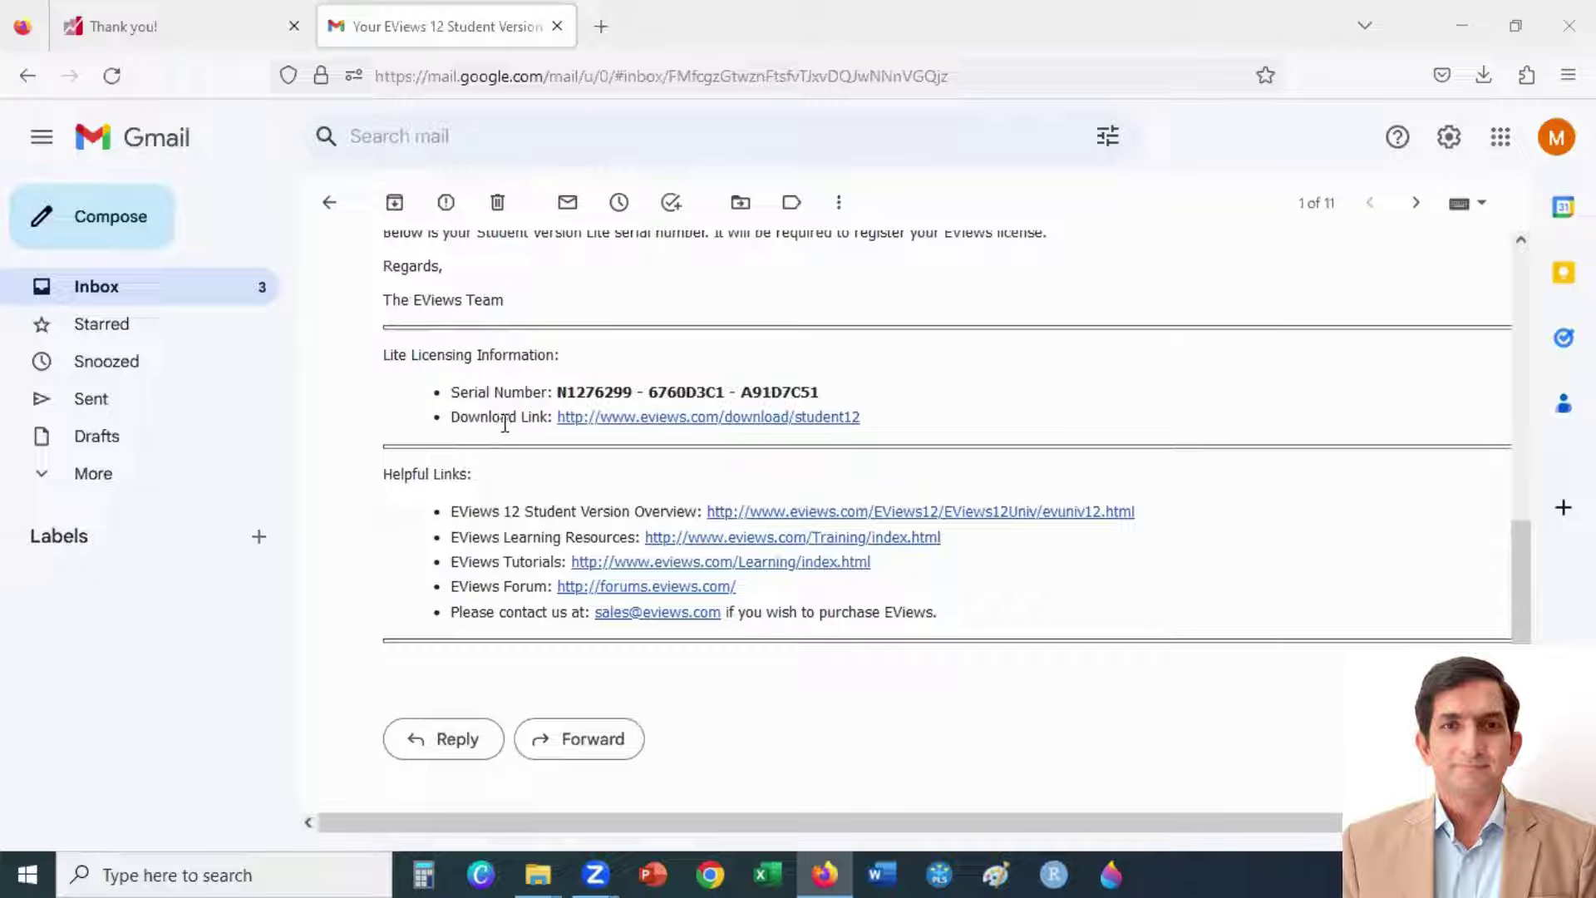
# Follow the email's download link and download the Windows EViews 12 Student Version installer.
pyautogui.click(706, 419)
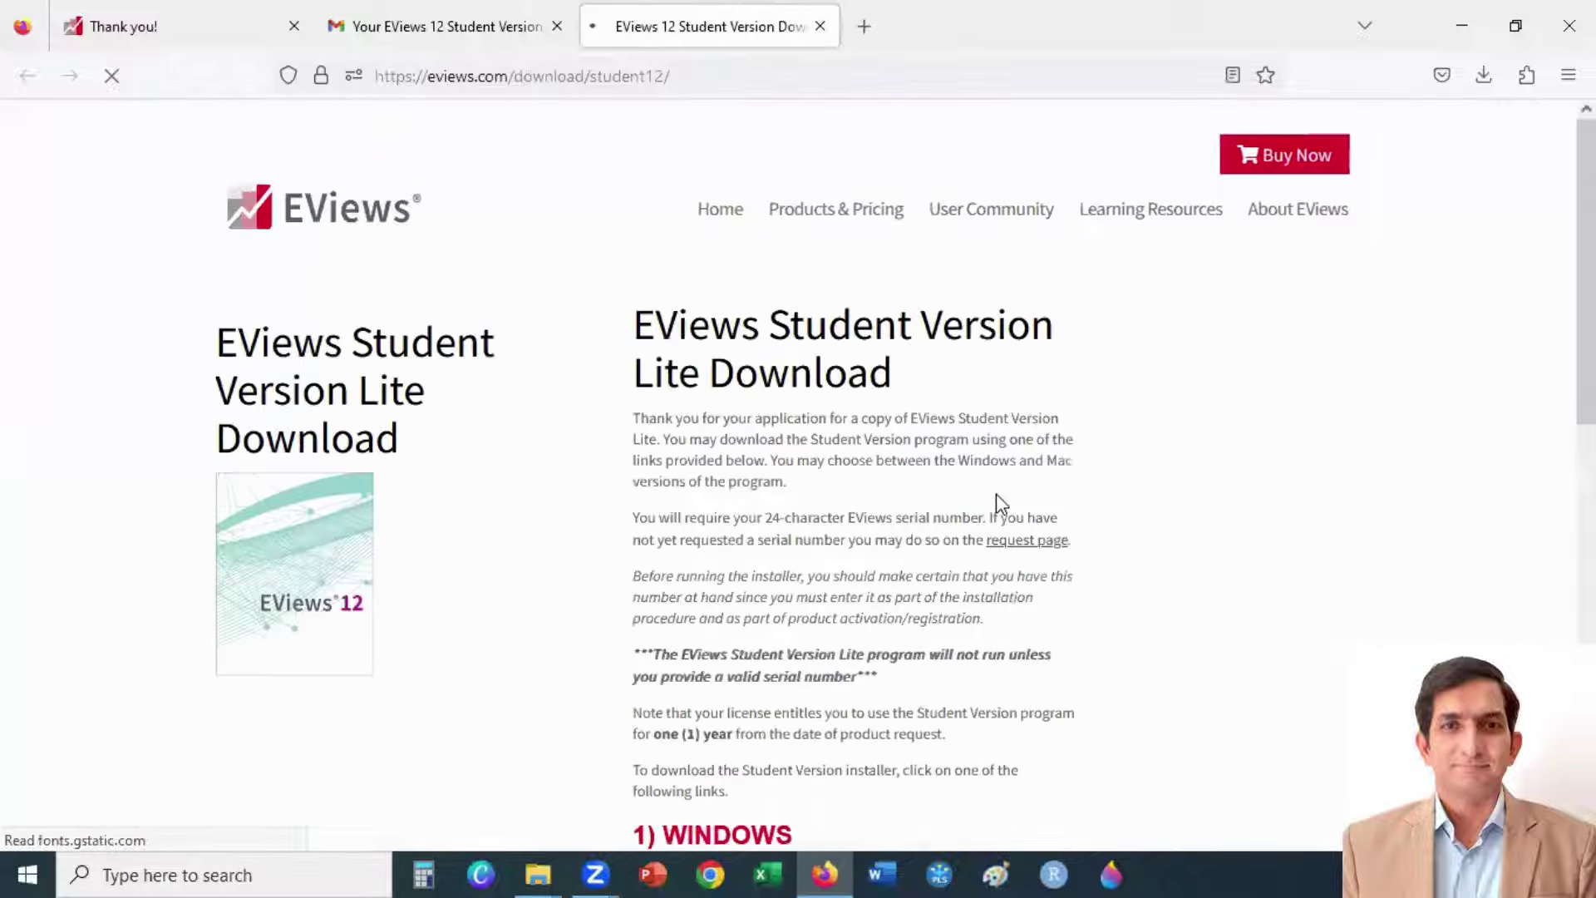
pyautogui.scroll(-5, 1124, 547)
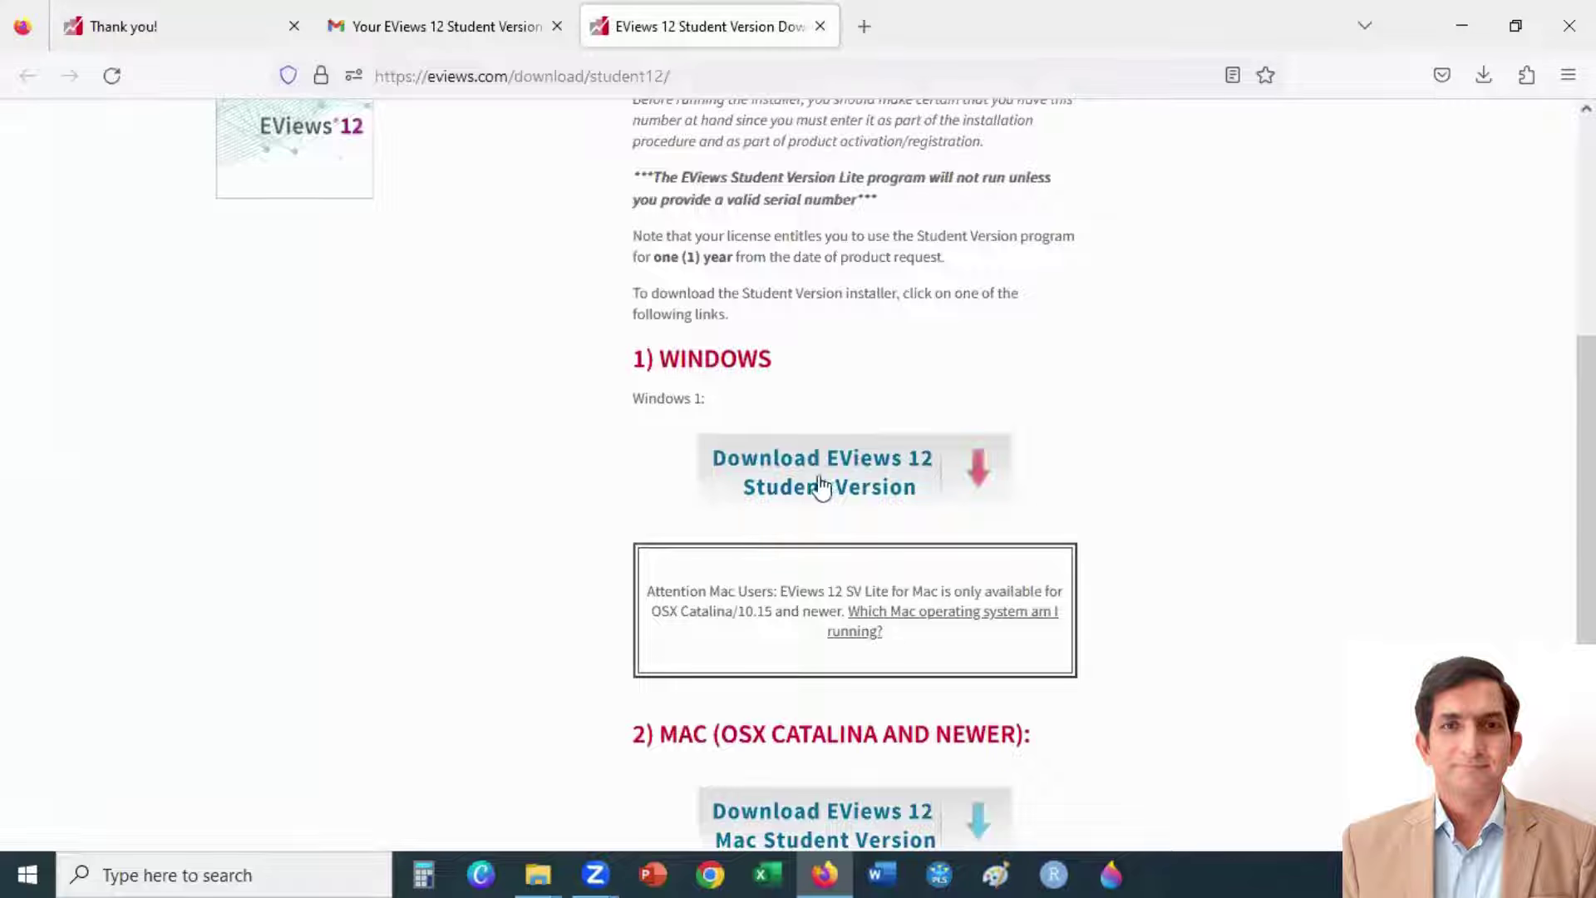
pyautogui.click(861, 486)
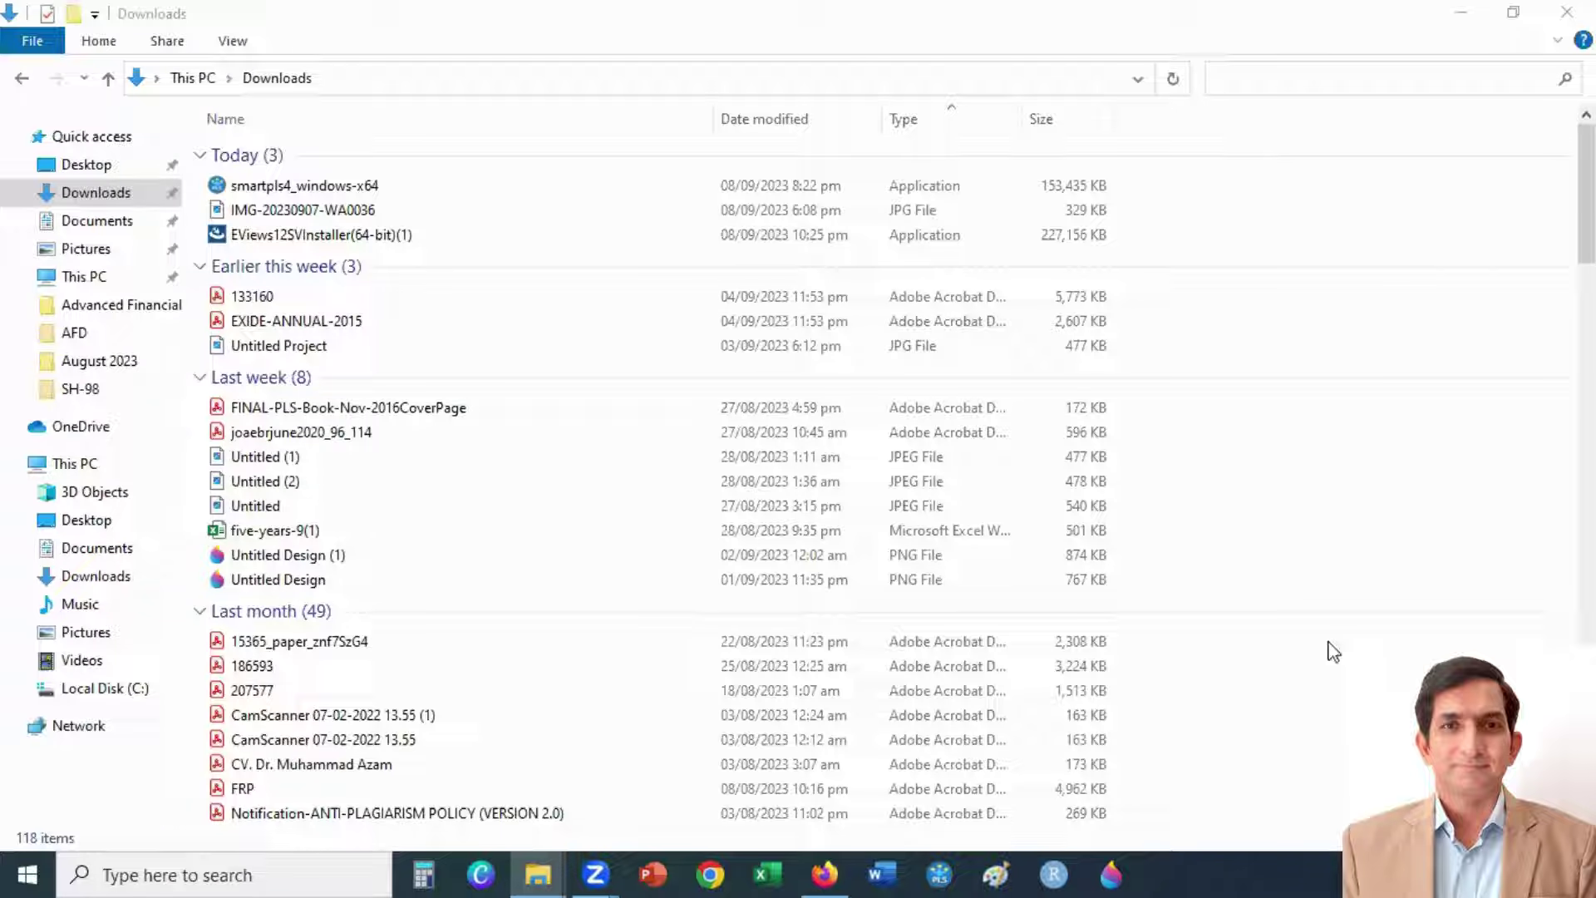
# Run EViews12SVInstaller(64-bit)(1) from the Downloads folder.
pyautogui.doubleClick(254, 237)
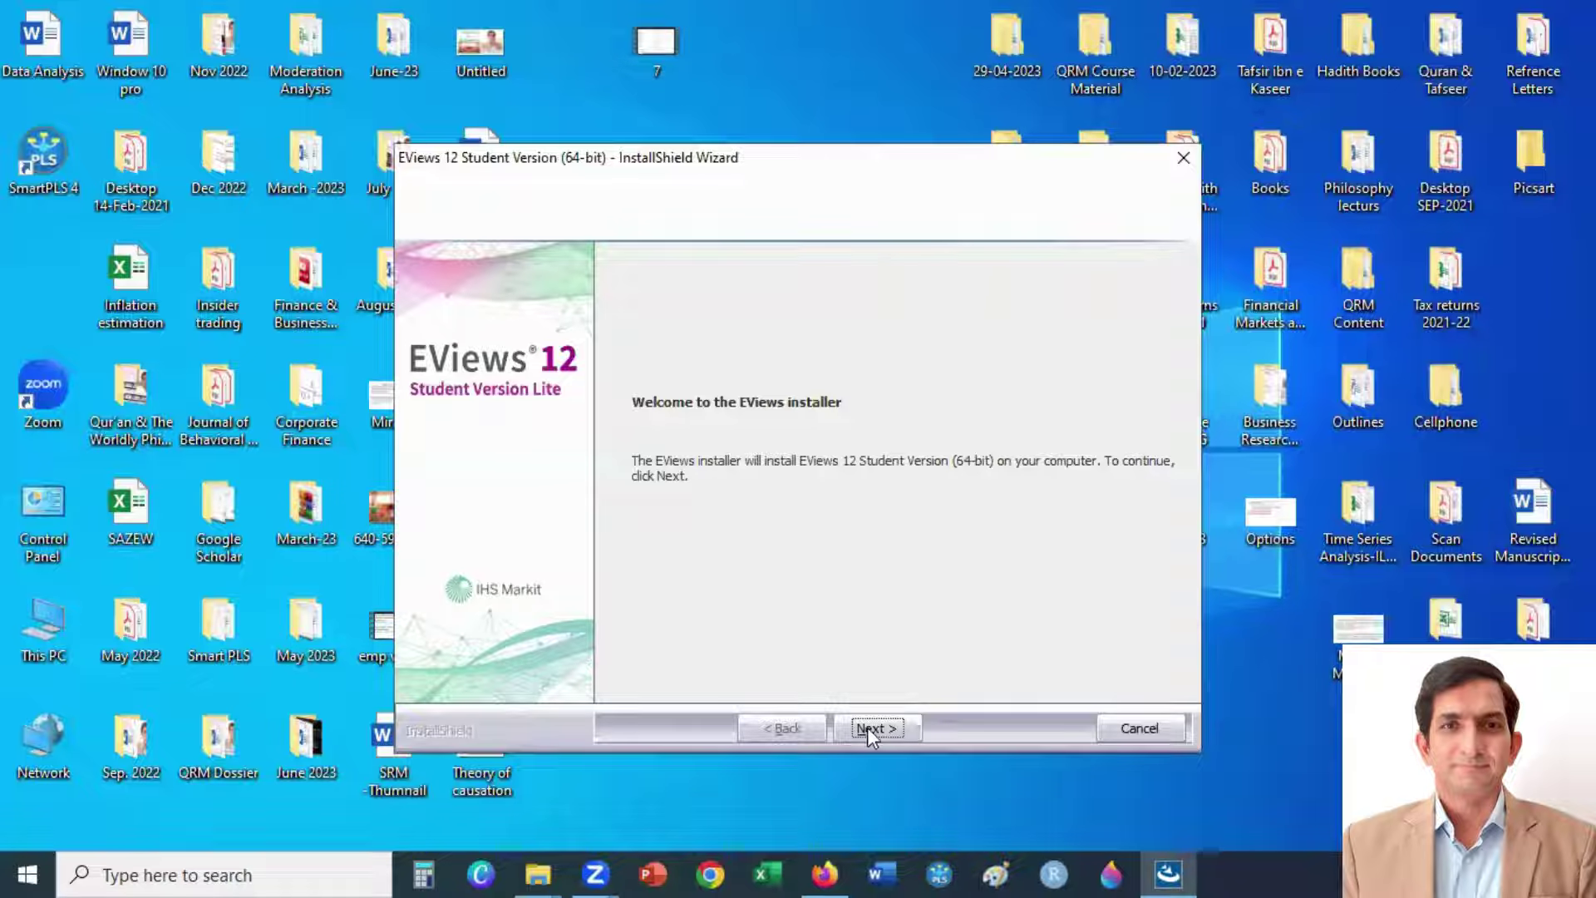
# Accept the license agreement and keep the default C:\Program Files\EViews 12 SV install folder.
pyautogui.click(869, 730)
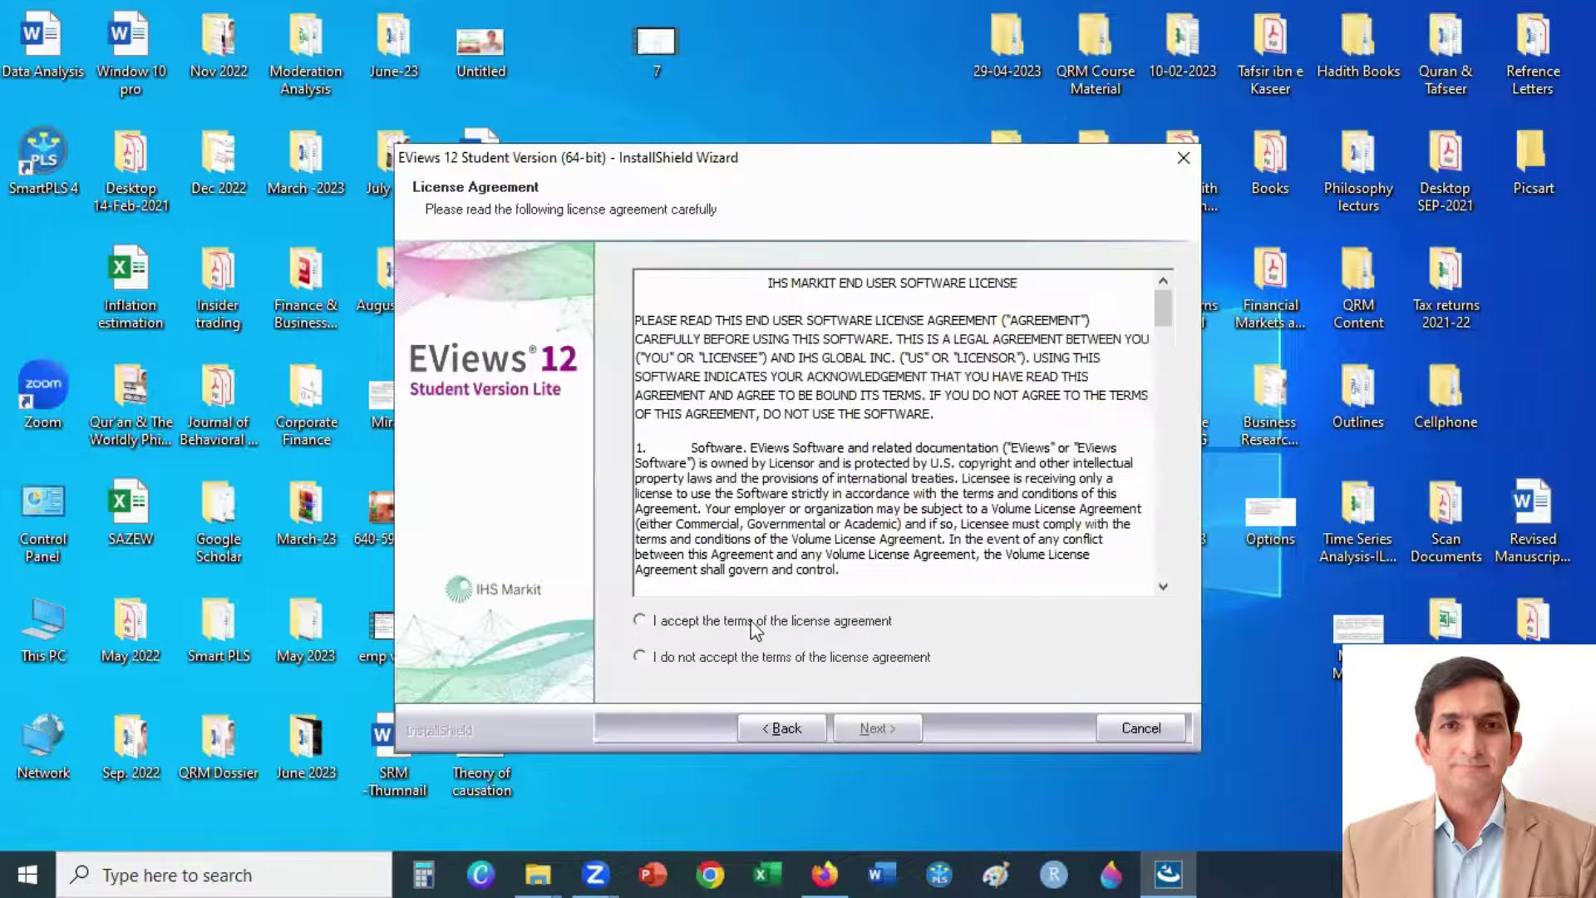
pyautogui.click(753, 625)
pyautogui.click(885, 730)
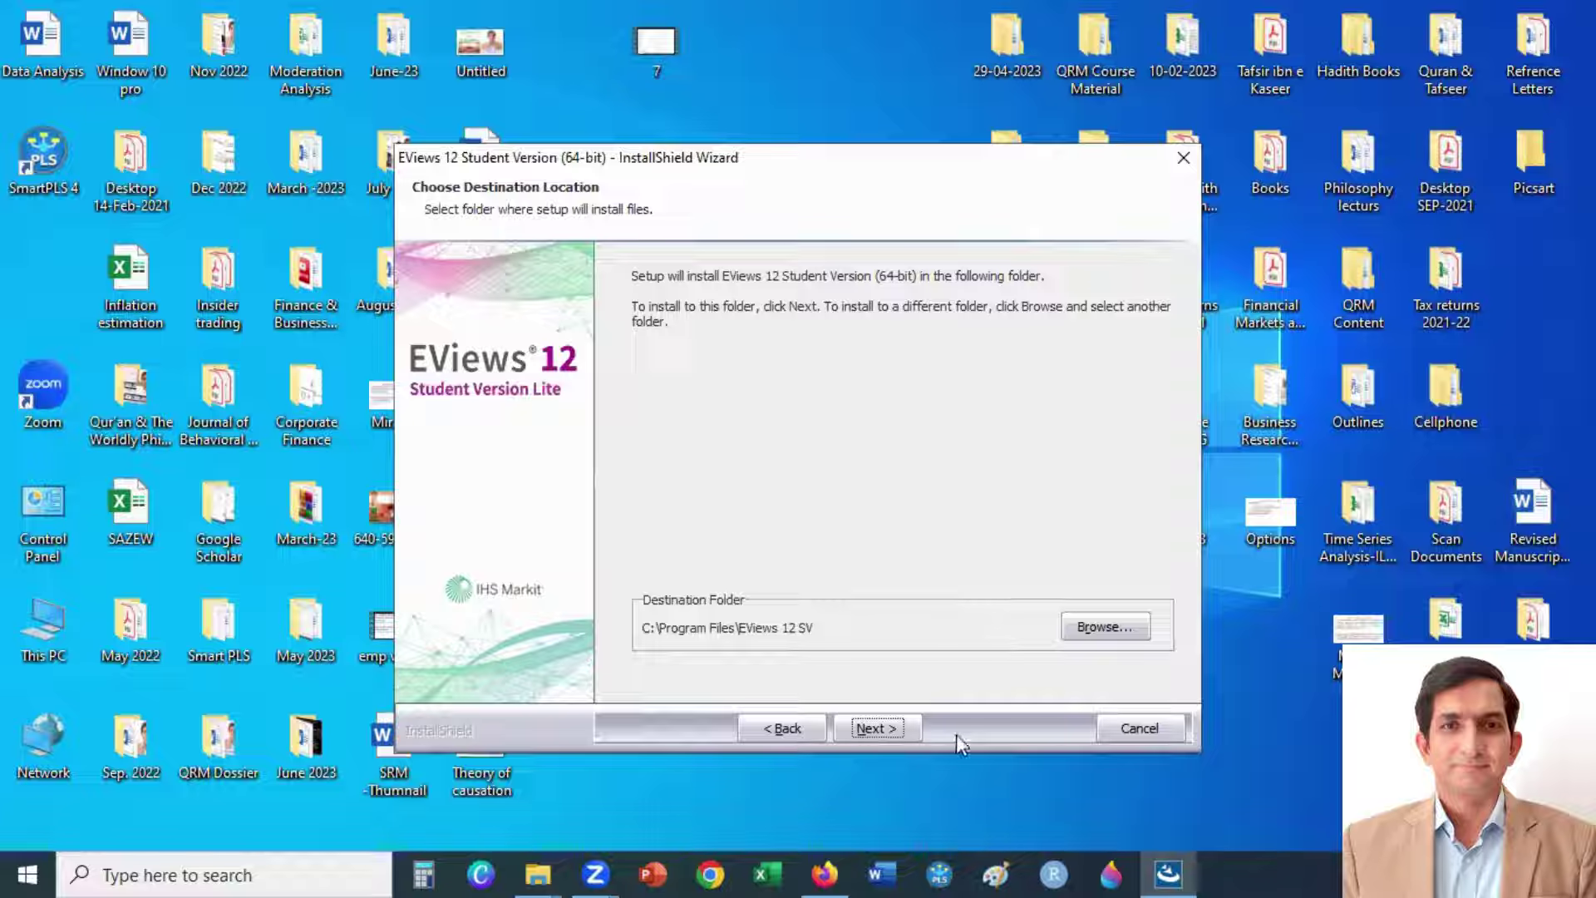
pyautogui.click(870, 729)
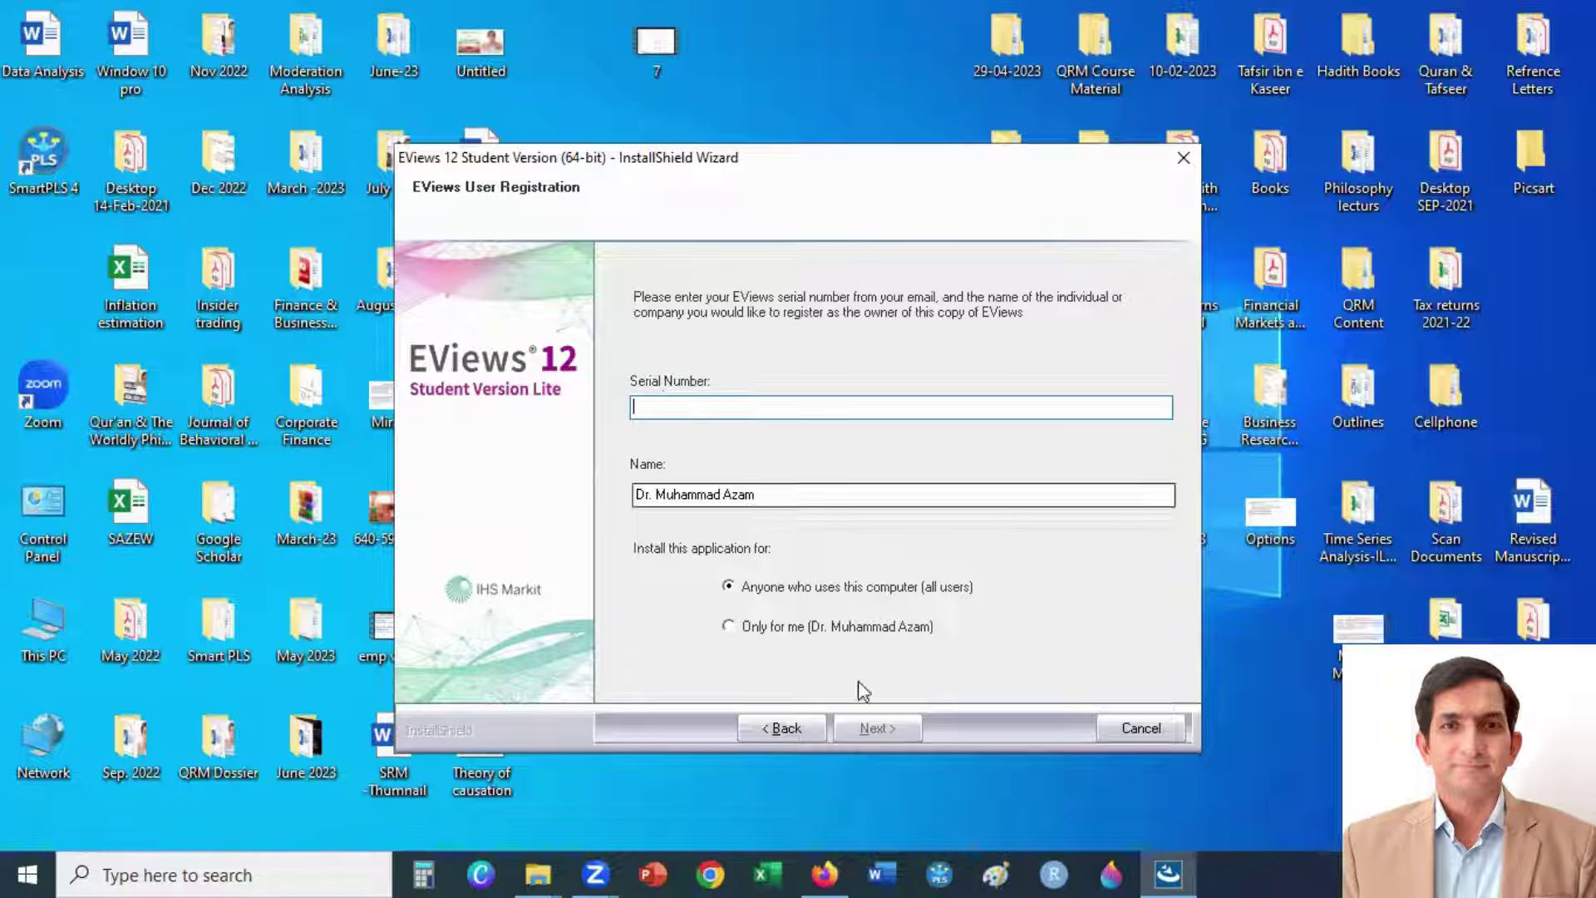
# Copy the serial number from the Gmail license email into the installer's Serial Number field.
pyautogui.click(832, 864)
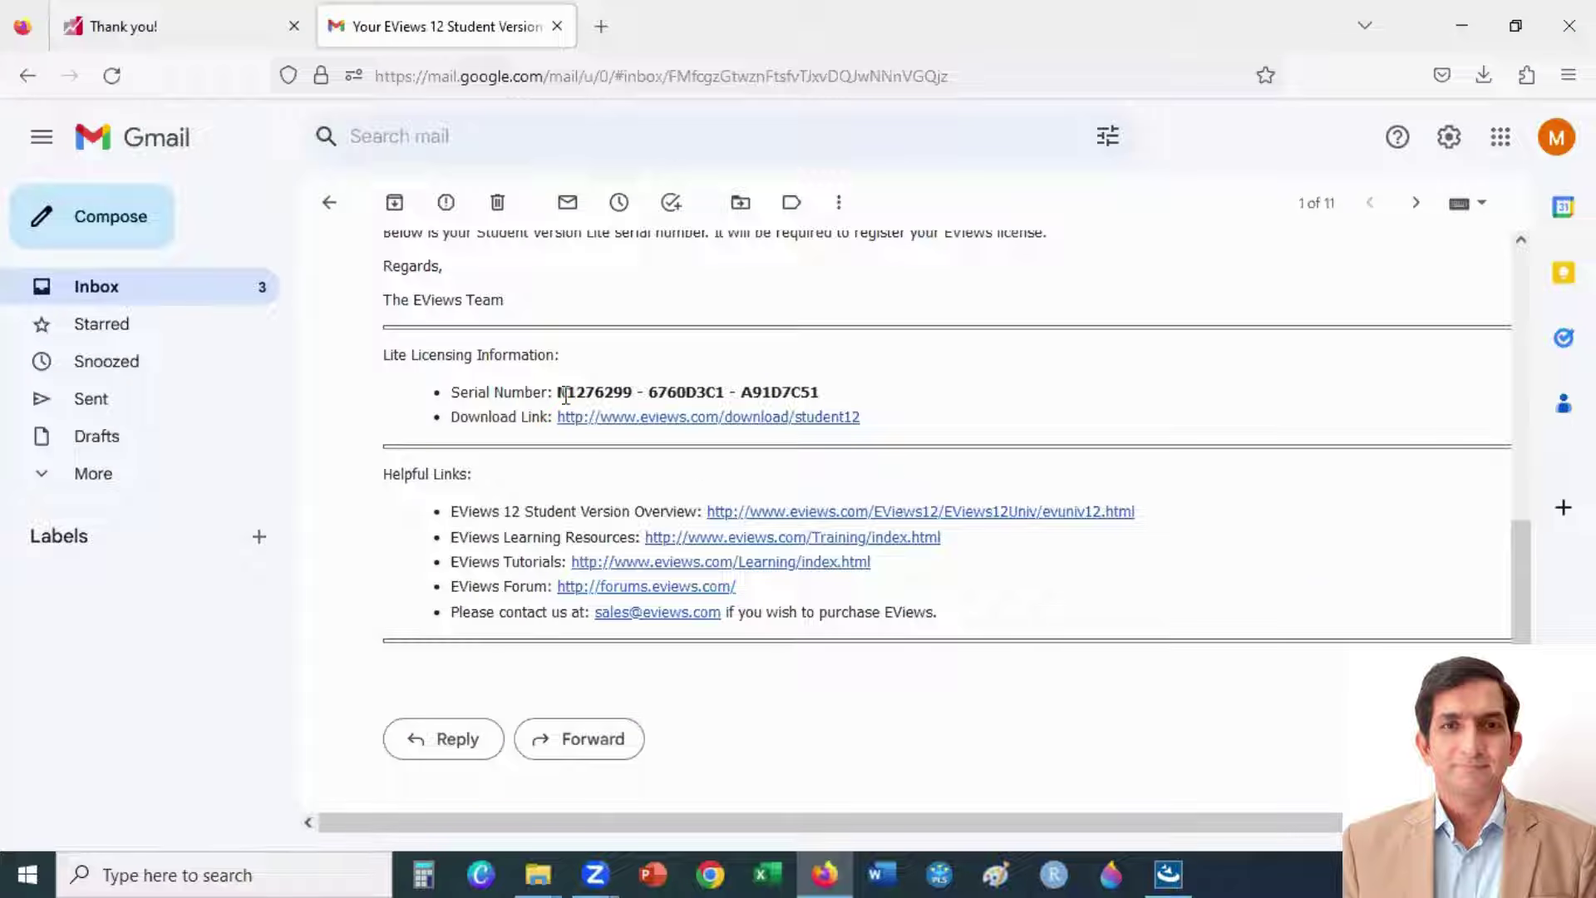
pyautogui.moveTo(559, 385); pyautogui.dragTo(825, 387)
pyautogui.hotkey('ctrl', 'c')
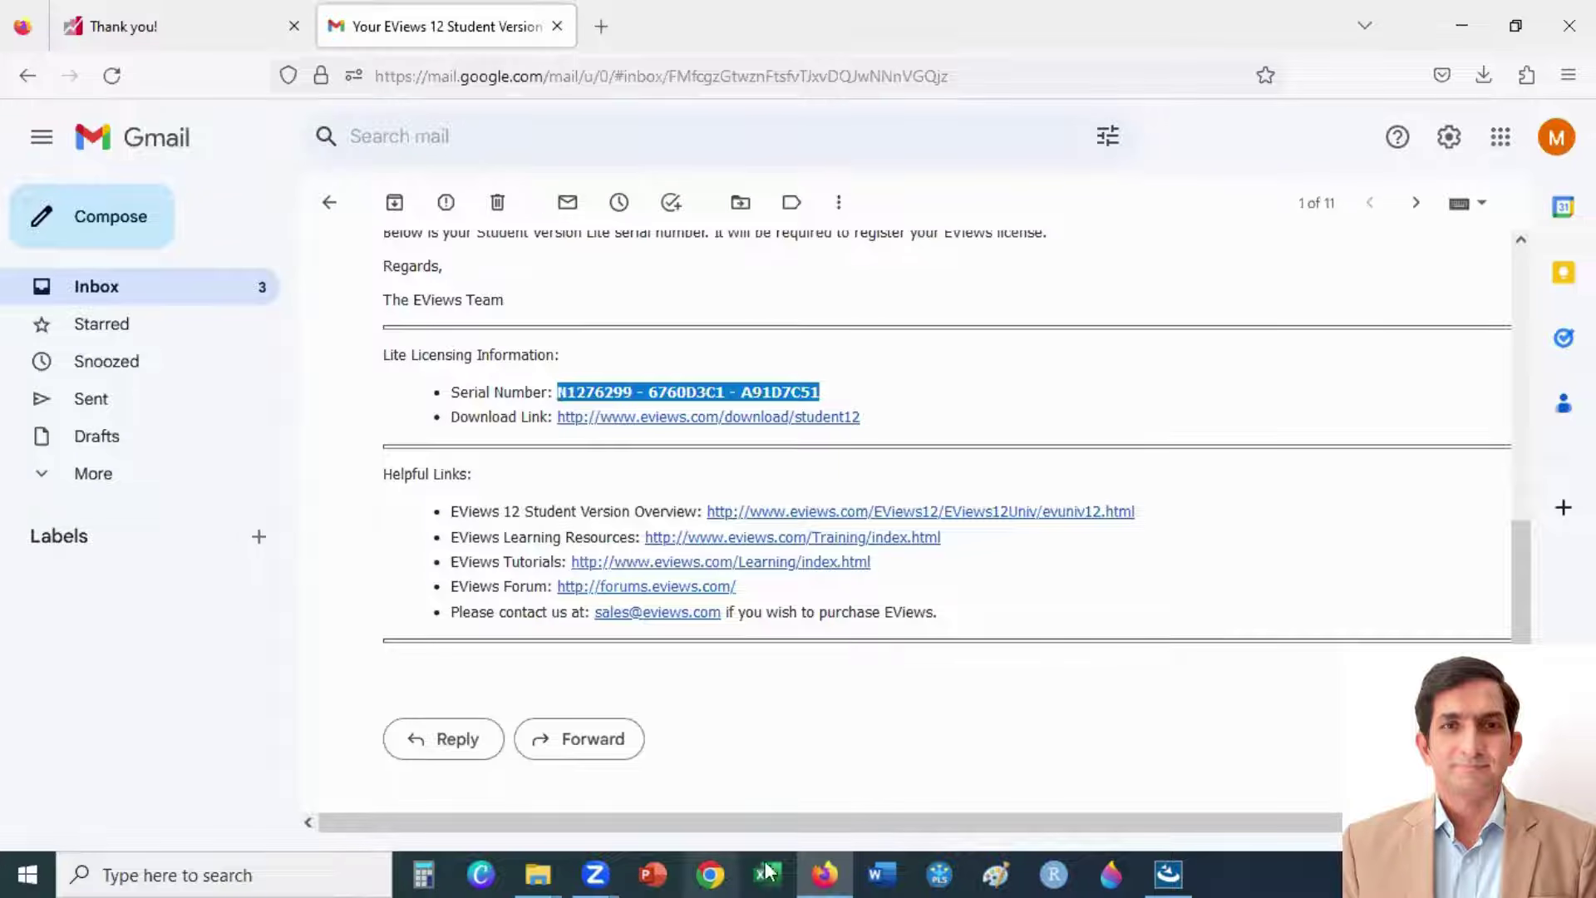
pyautogui.click(810, 871)
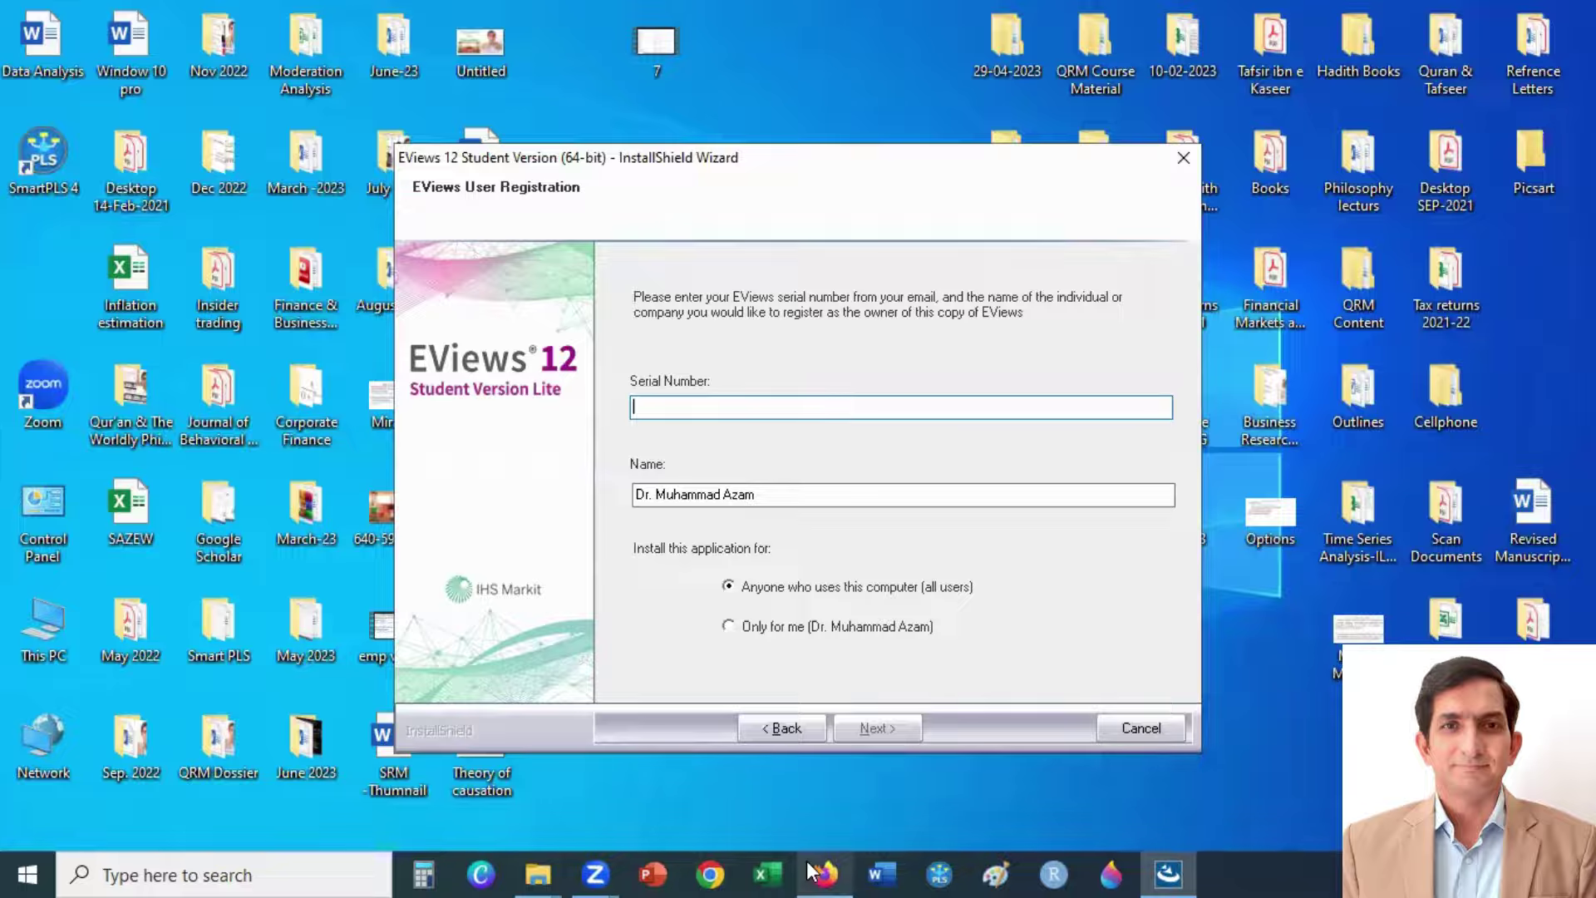
pyautogui.click(727, 398)
pyautogui.hotkey('ctrl', 'v')
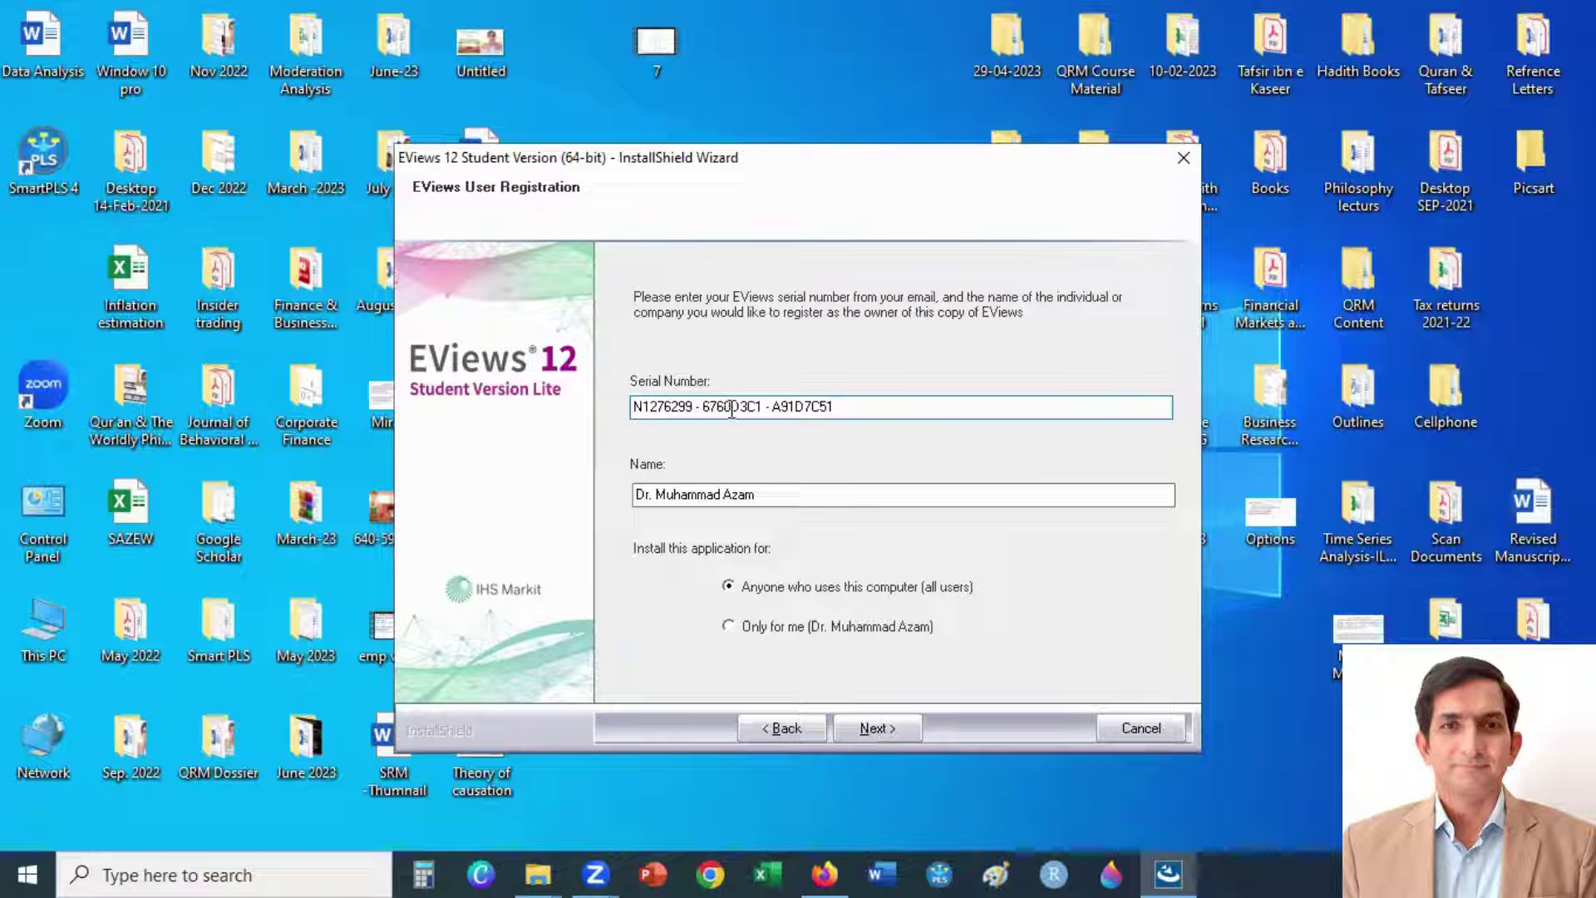
# Install with all features, the suggested program folder and automatic updates, then finish.
pyautogui.click(865, 728)
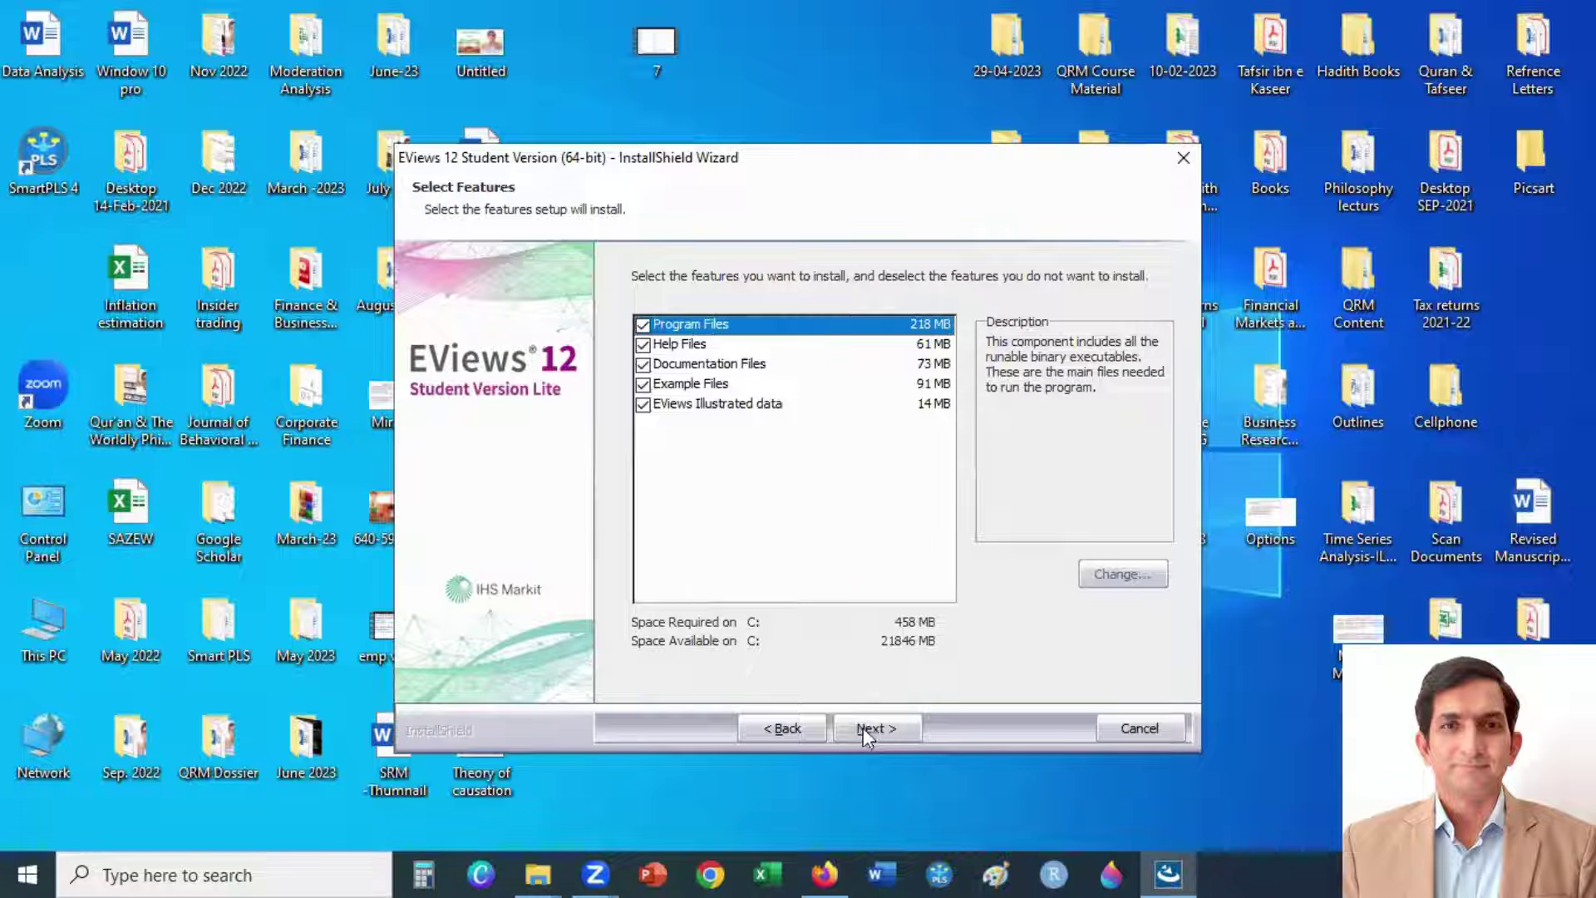
pyautogui.click(871, 731)
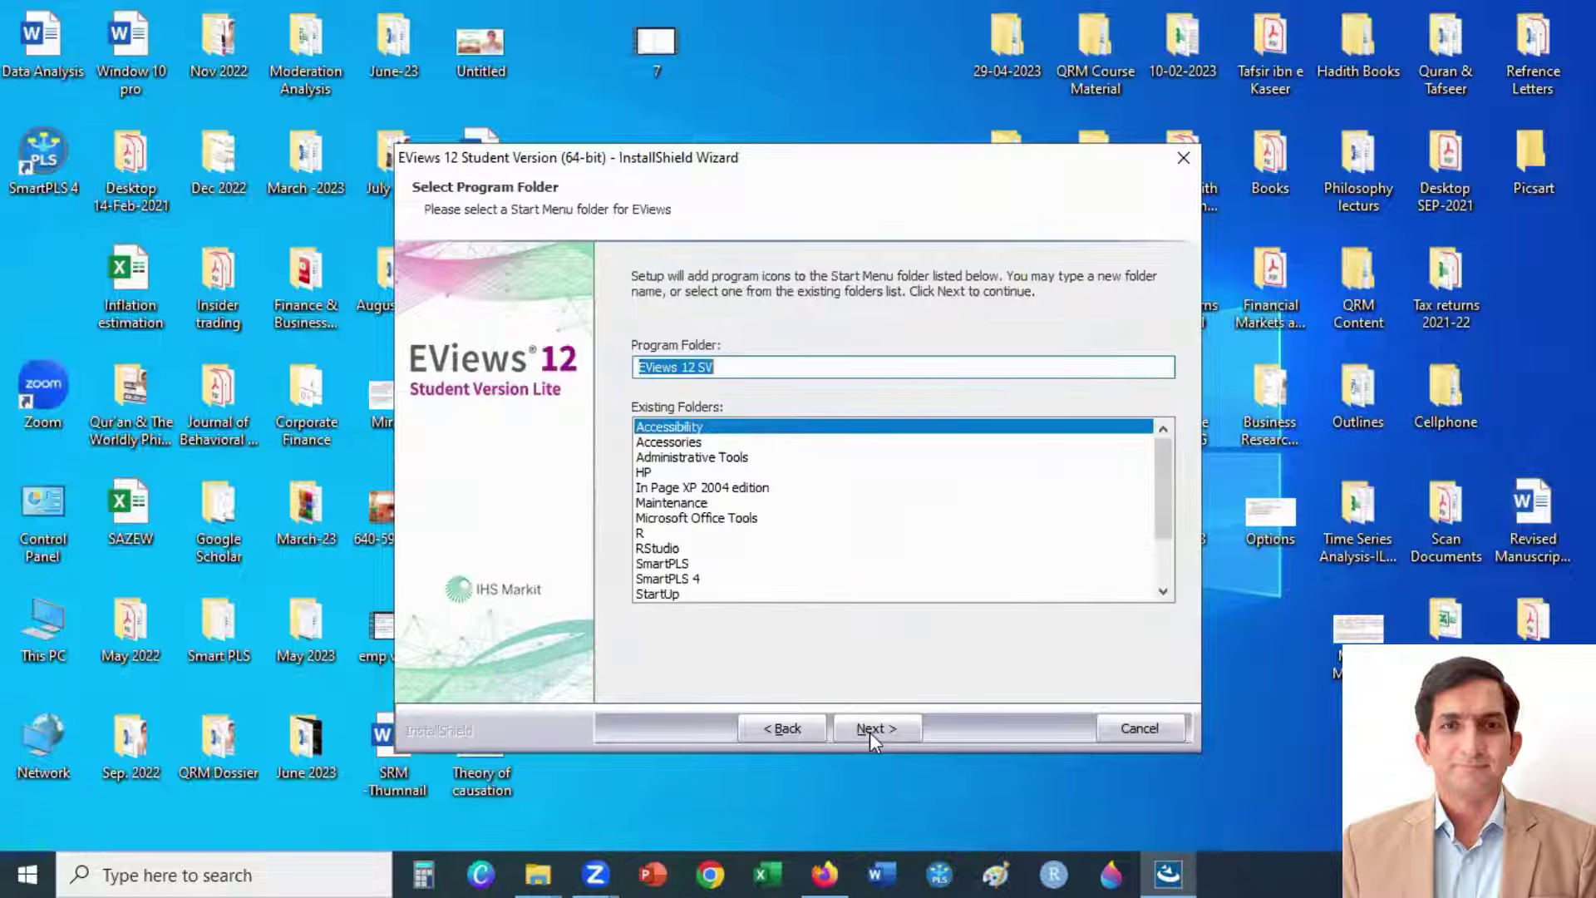
pyautogui.click(870, 730)
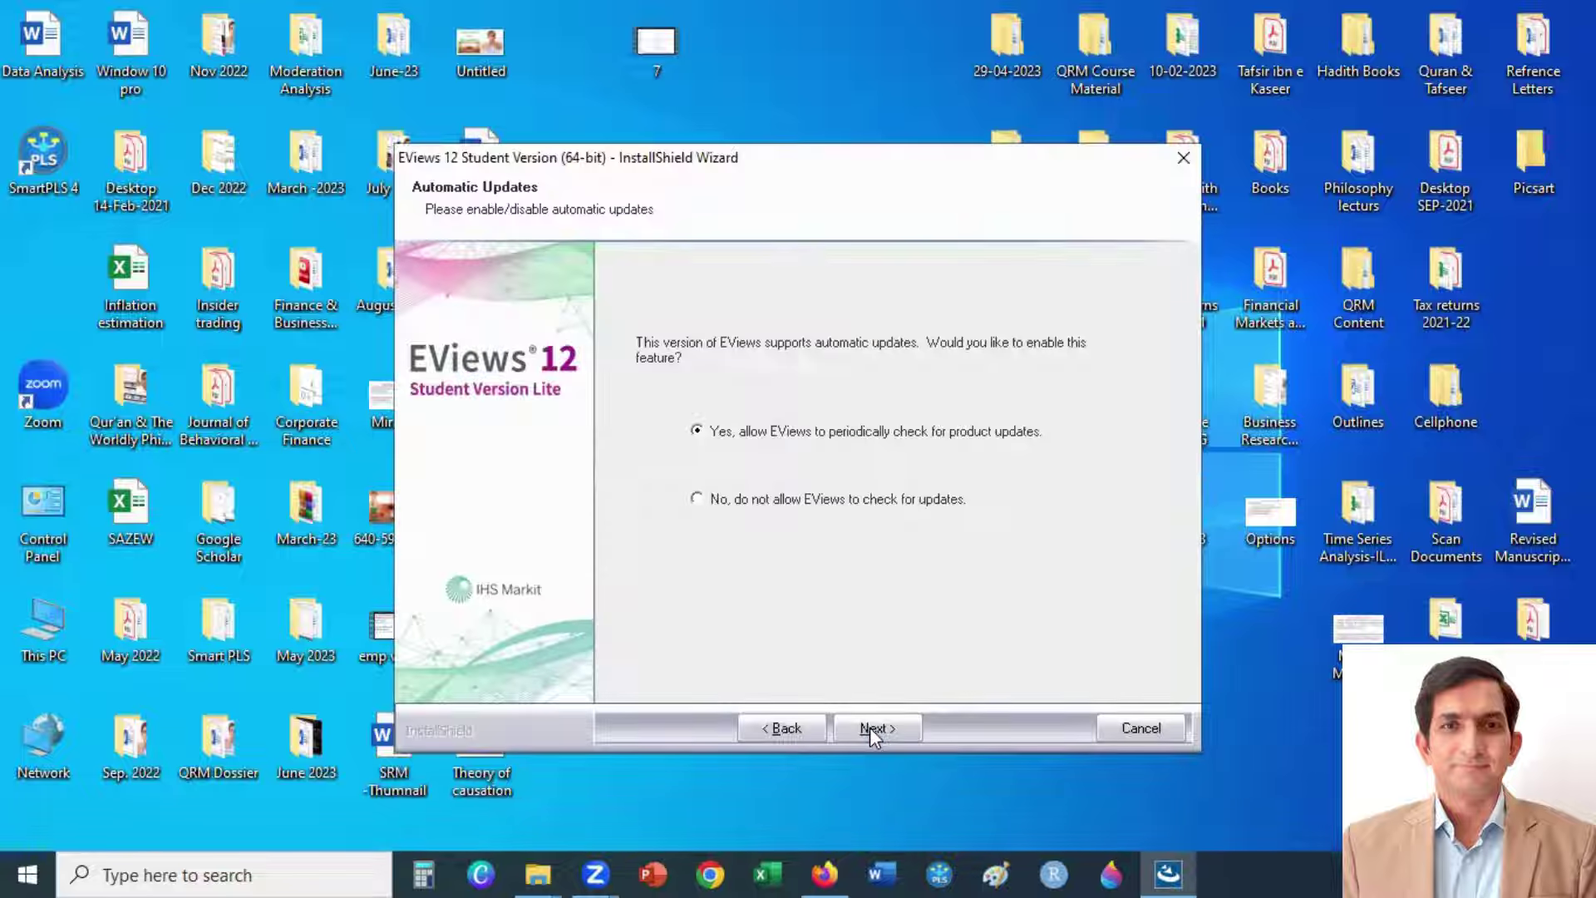
pyautogui.click(869, 728)
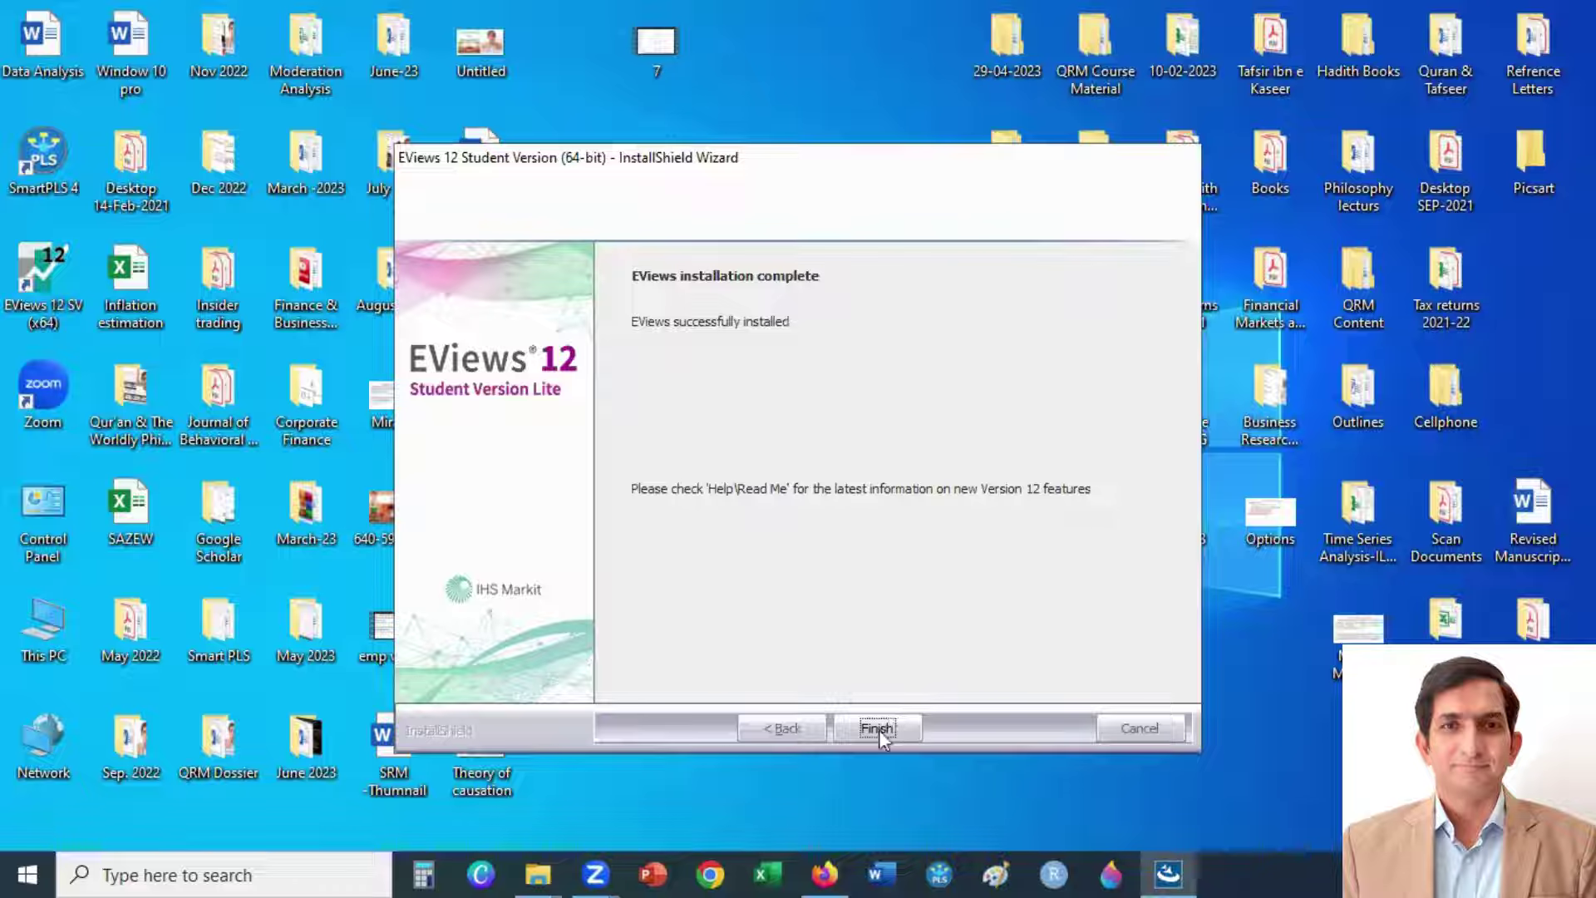
pyautogui.click(871, 722)
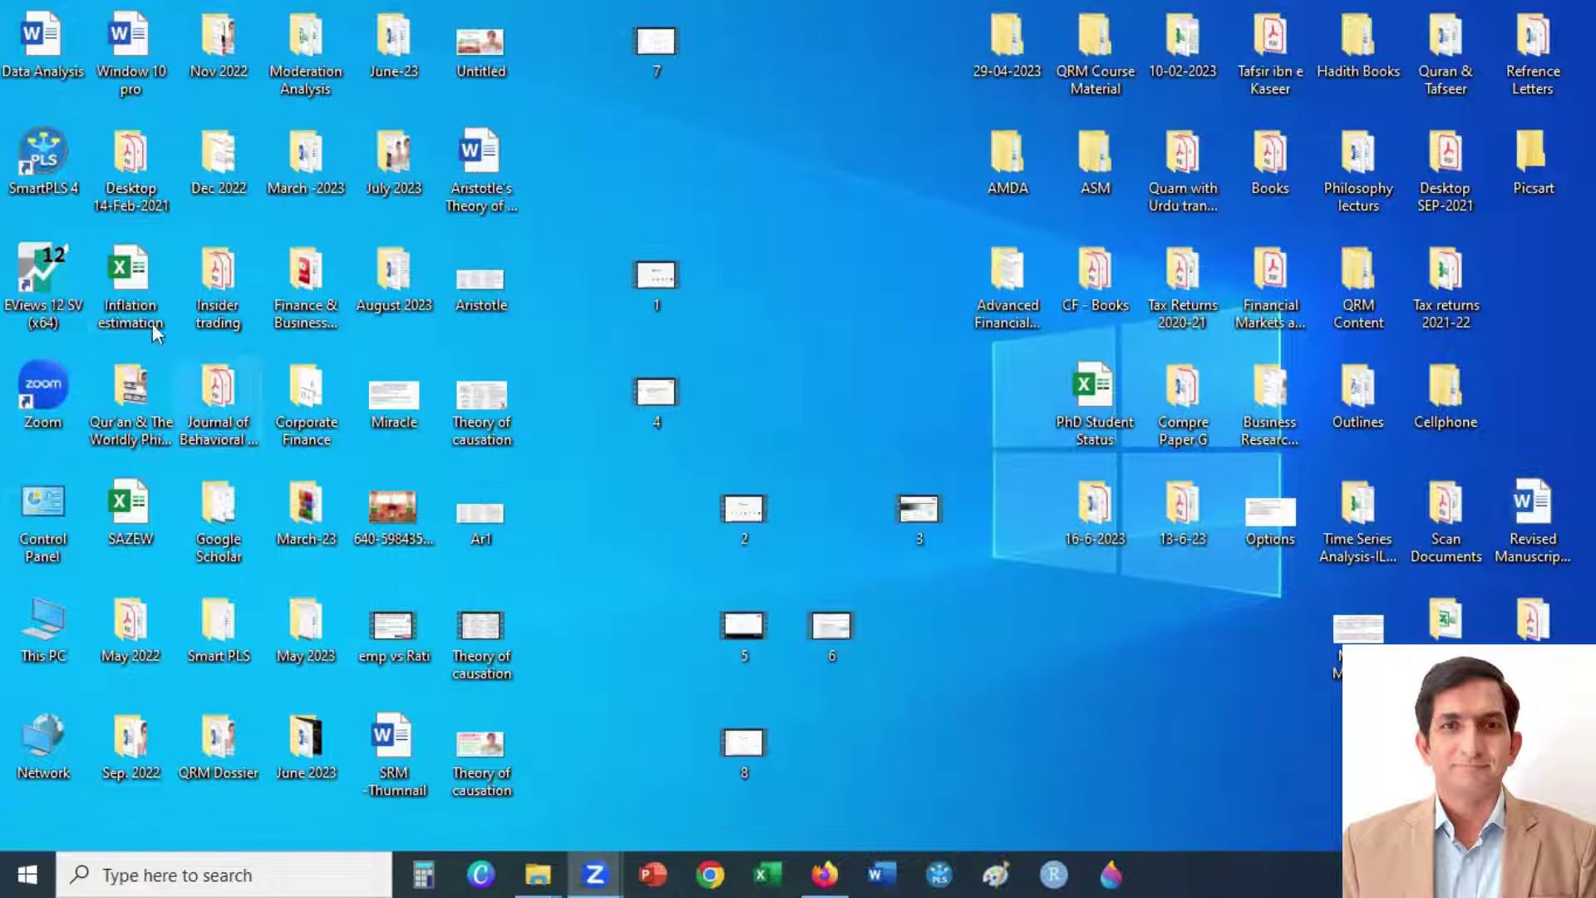
# Launch EViews 12 SV and paste the first serial number part into the registration dialog.
pyautogui.doubleClick(41, 278)
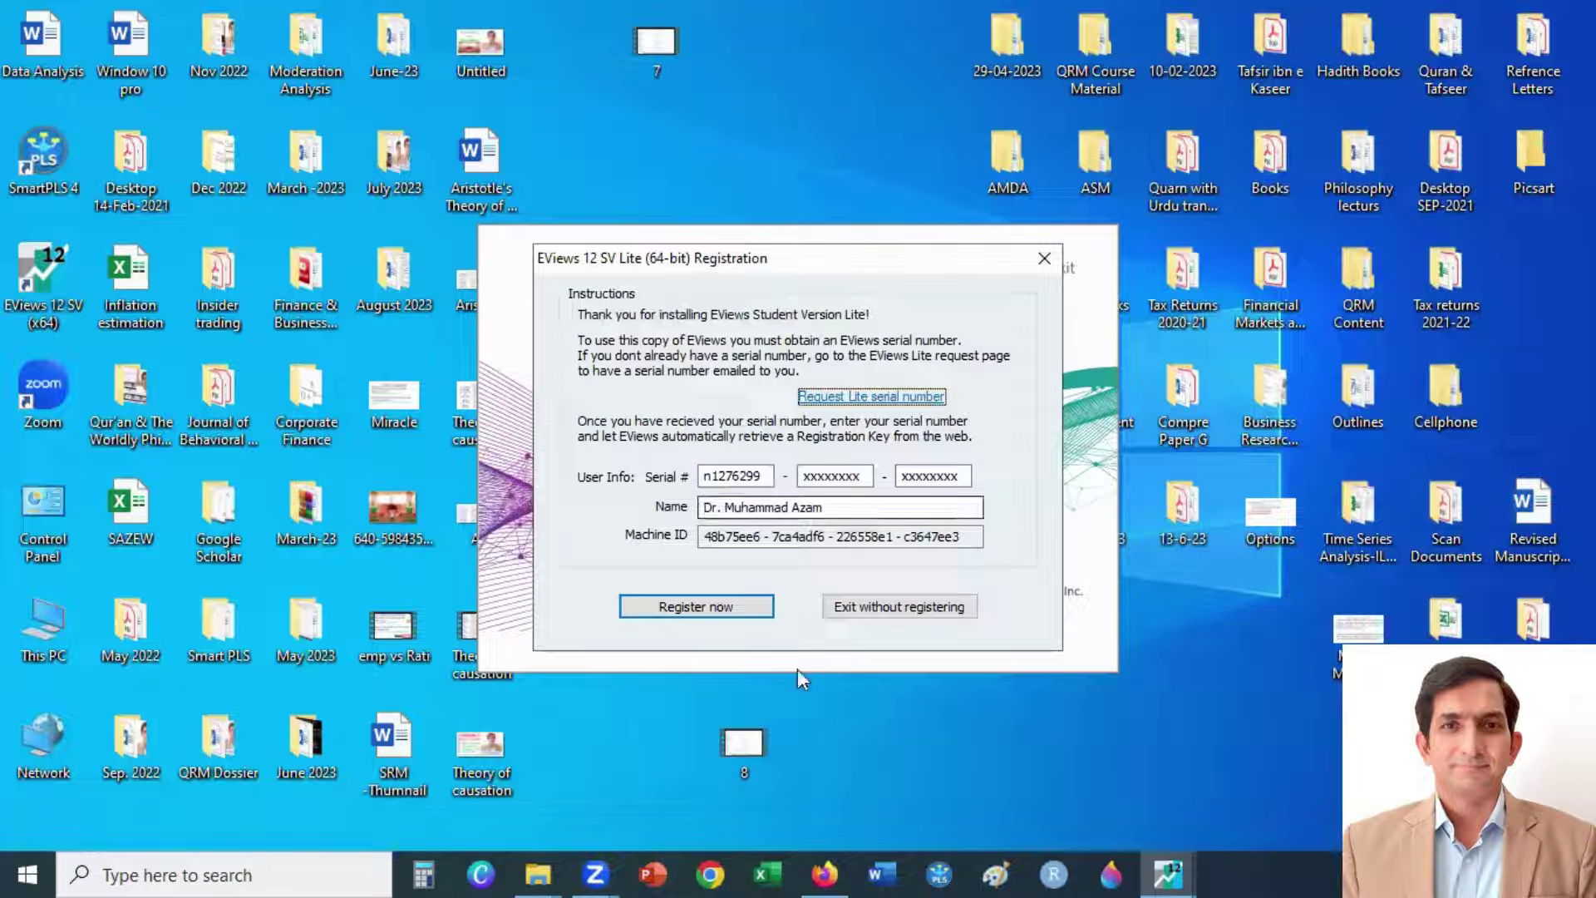
pyautogui.click(823, 870)
pyautogui.moveTo(557, 392); pyautogui.dragTo(631, 398)
pyautogui.hotkey('ctrl', 'c')
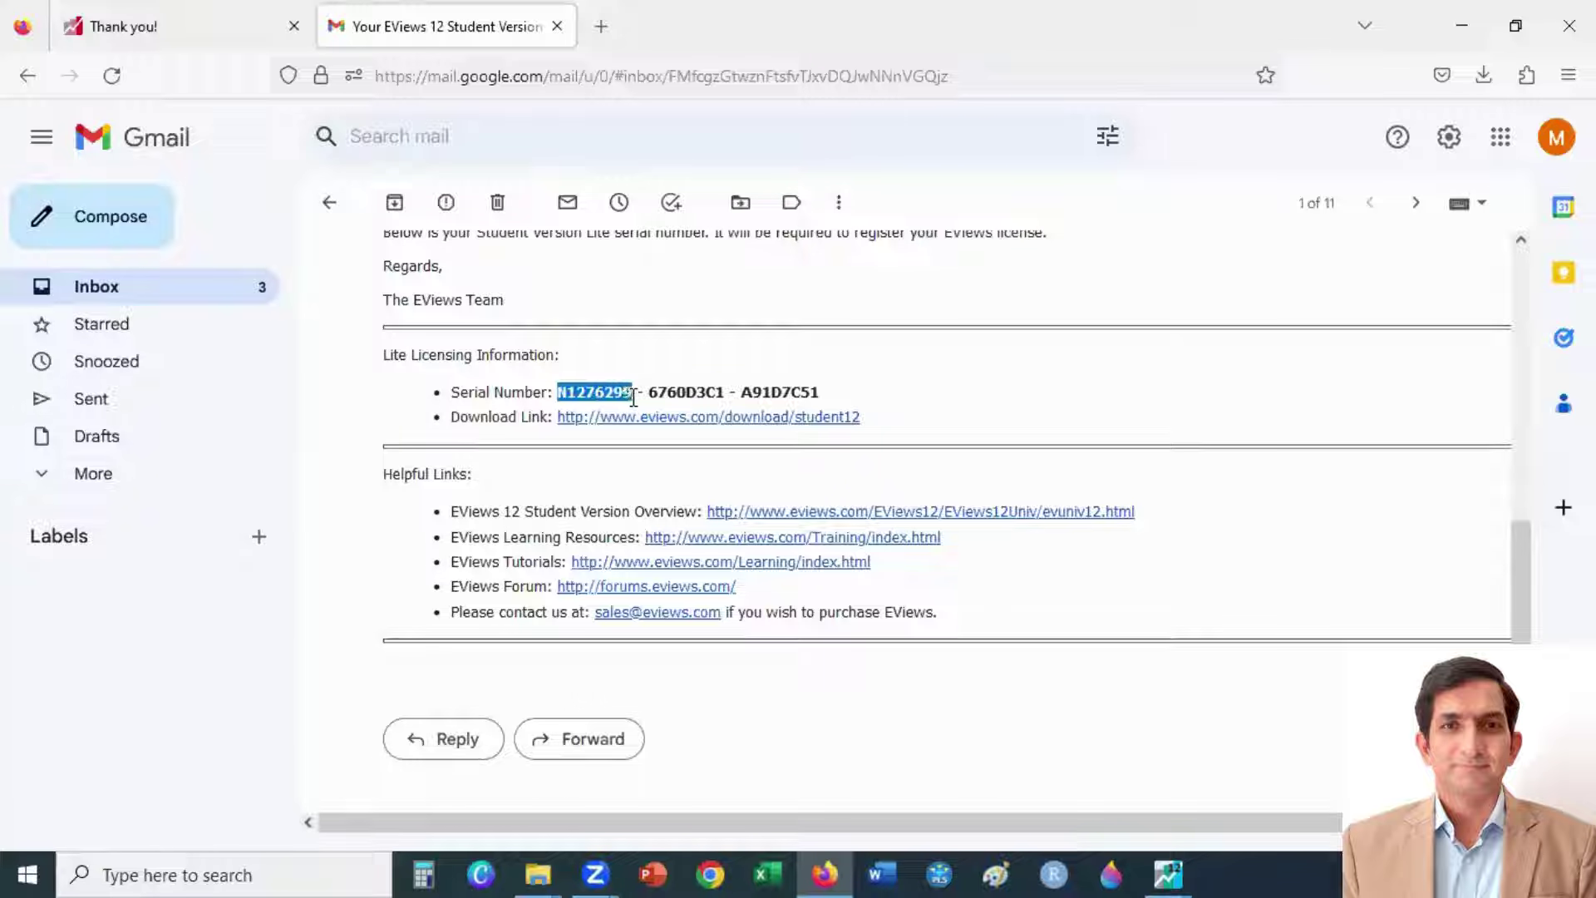
pyautogui.click(824, 870)
pyautogui.hotkey('ctrl', 'v')
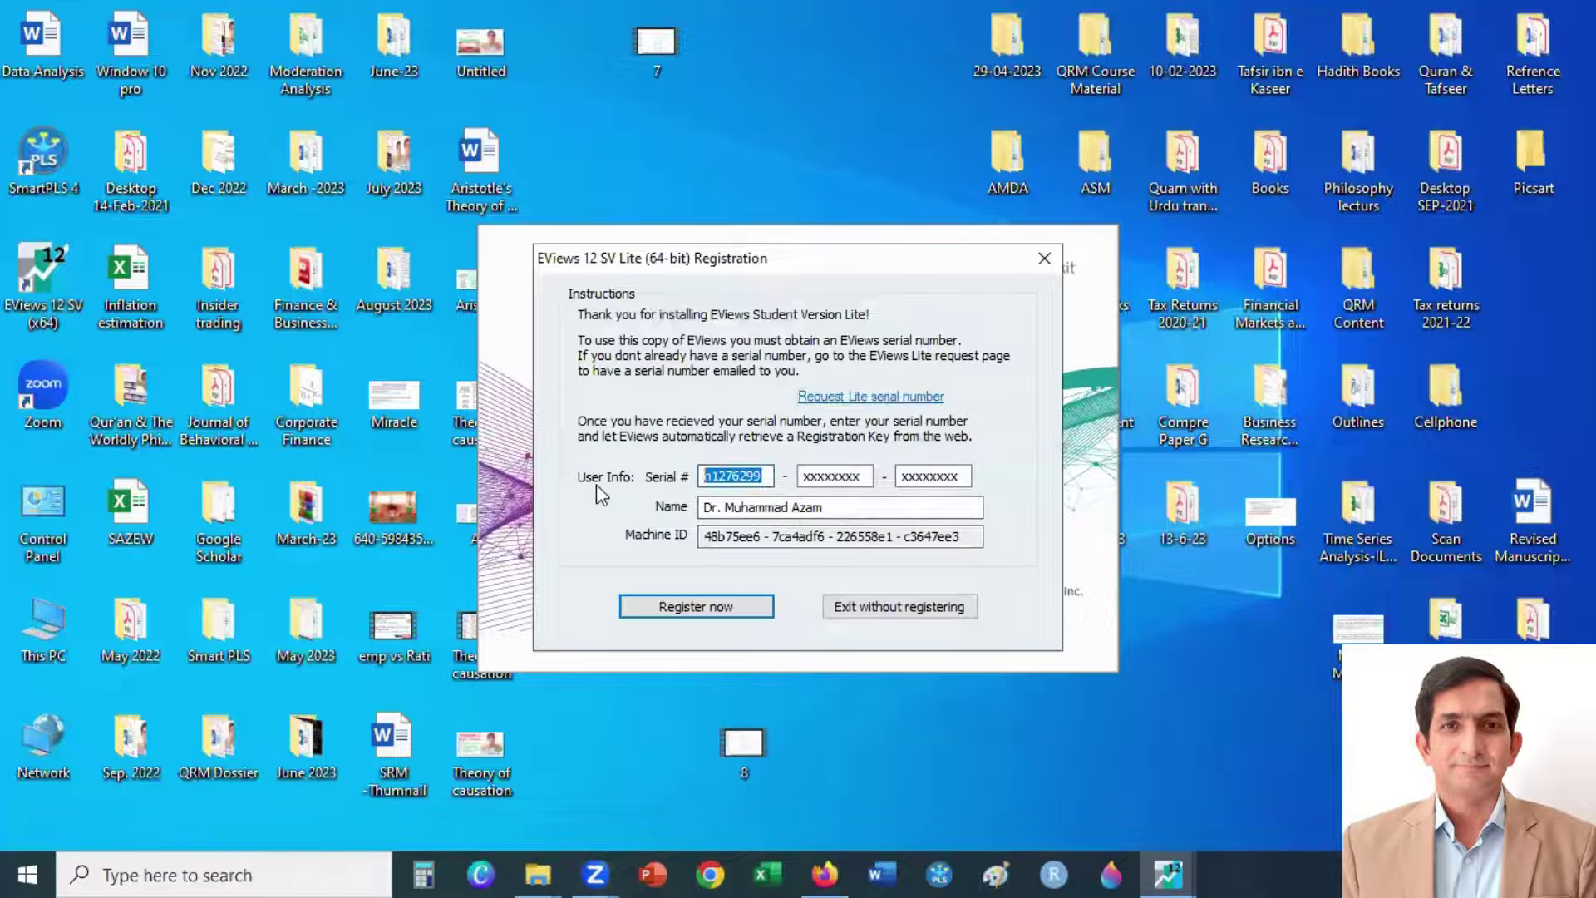
pyautogui.press('Tab')
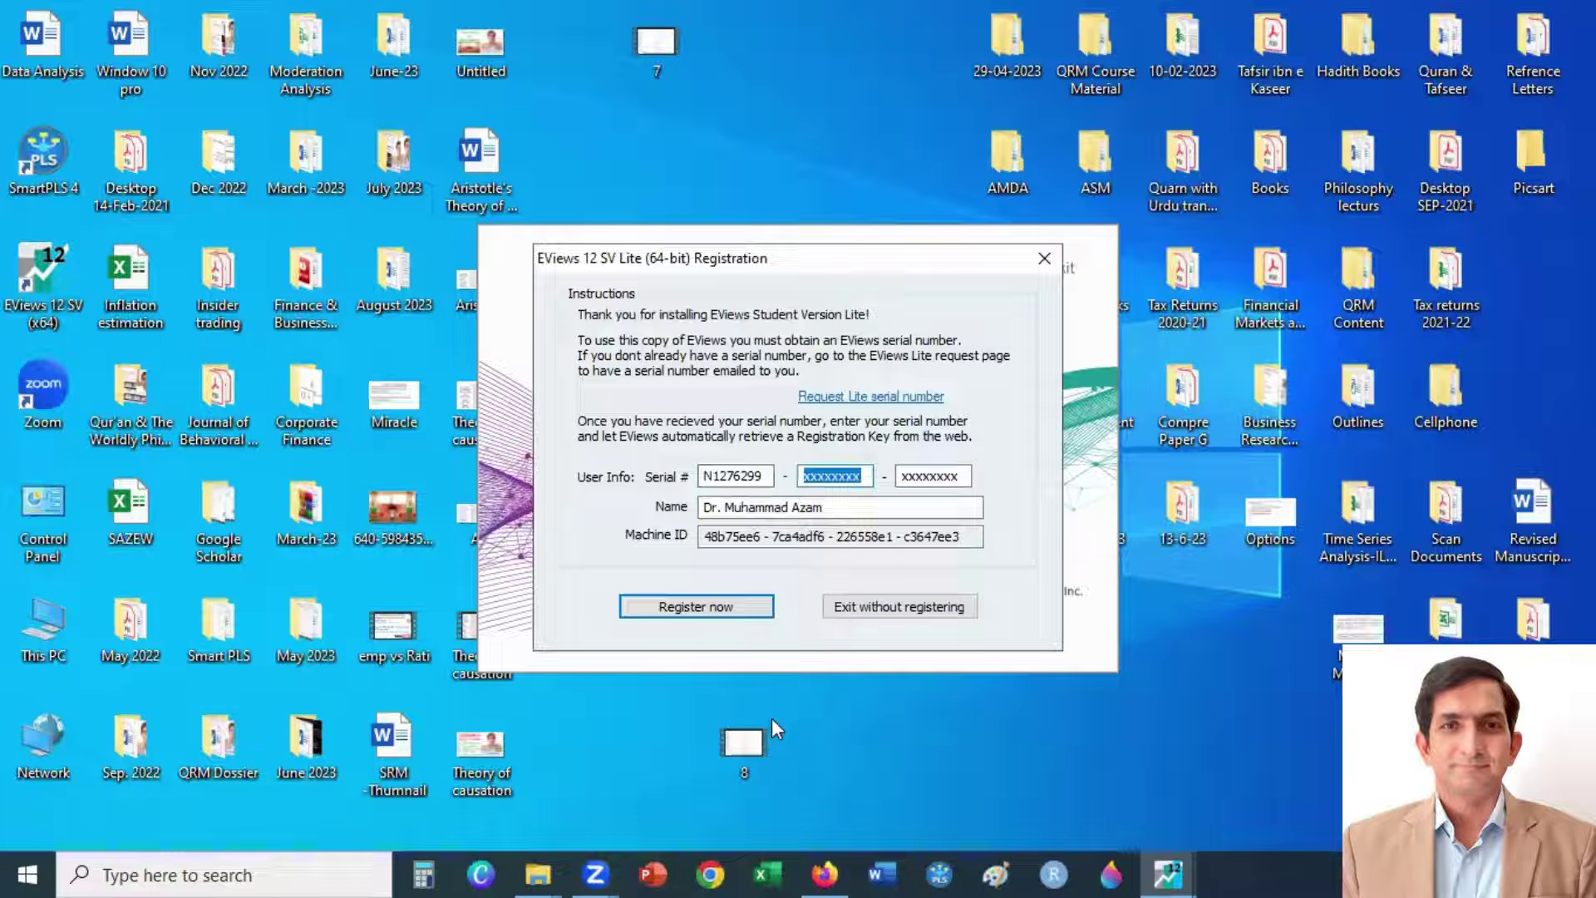
# Copy the second and third serial number parts from the email into the remaining Serial # boxes.
pyautogui.hotkey('alt', 'Tab')
pyautogui.moveTo(649, 392); pyautogui.dragTo(724, 391)
pyautogui.hotkey('ctrl', 'c')
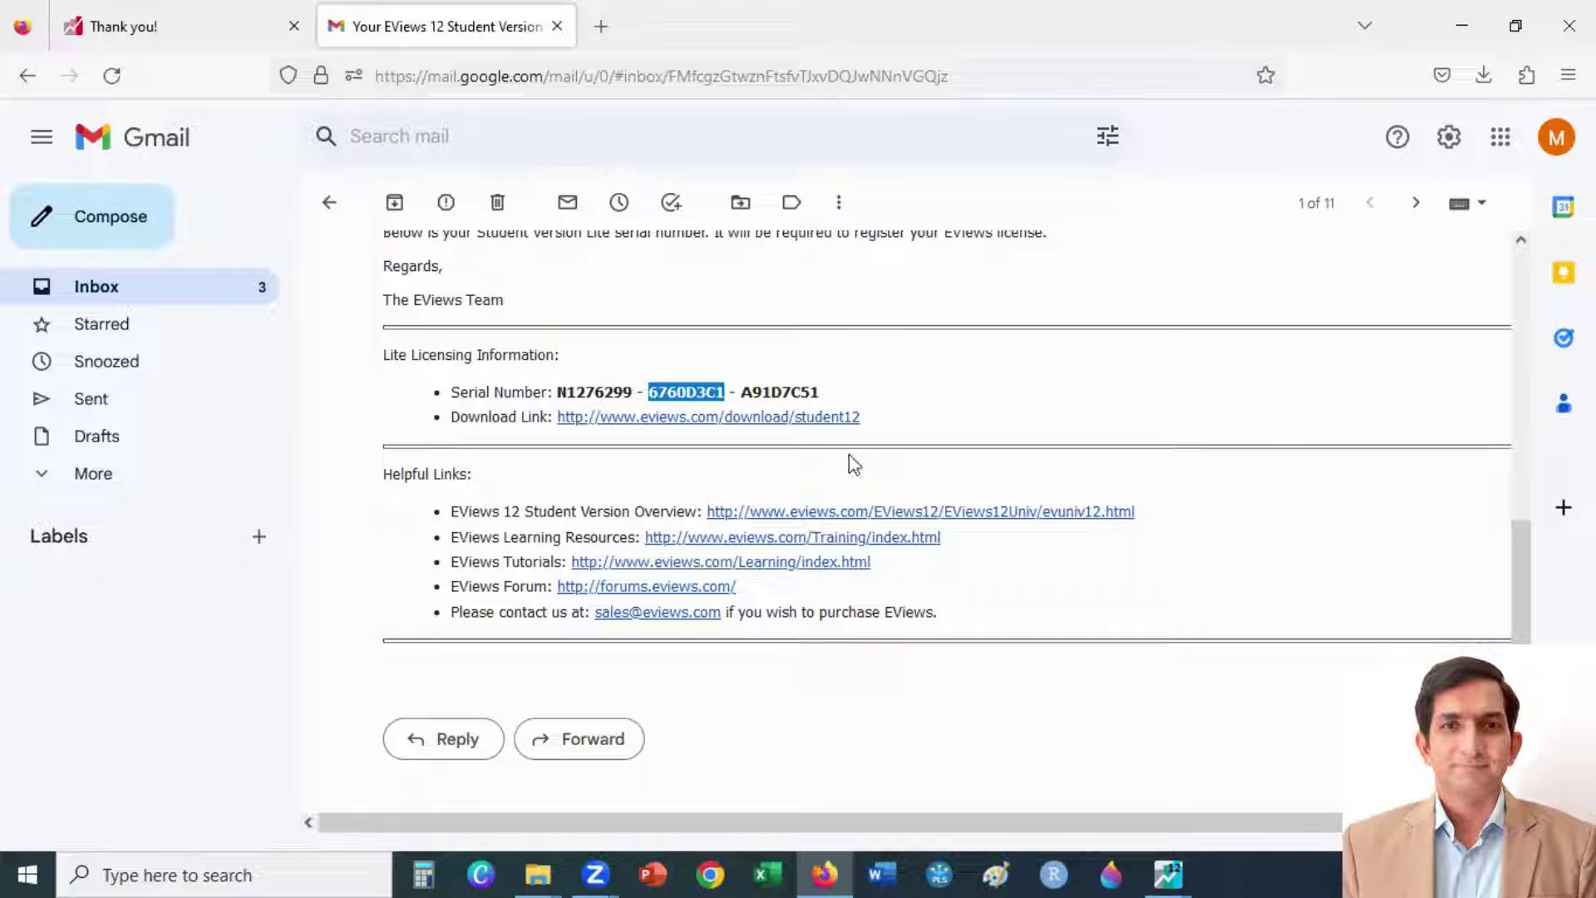
pyautogui.hotkey('alt', 'Tab')
pyautogui.hotkey('ctrl', 'v')
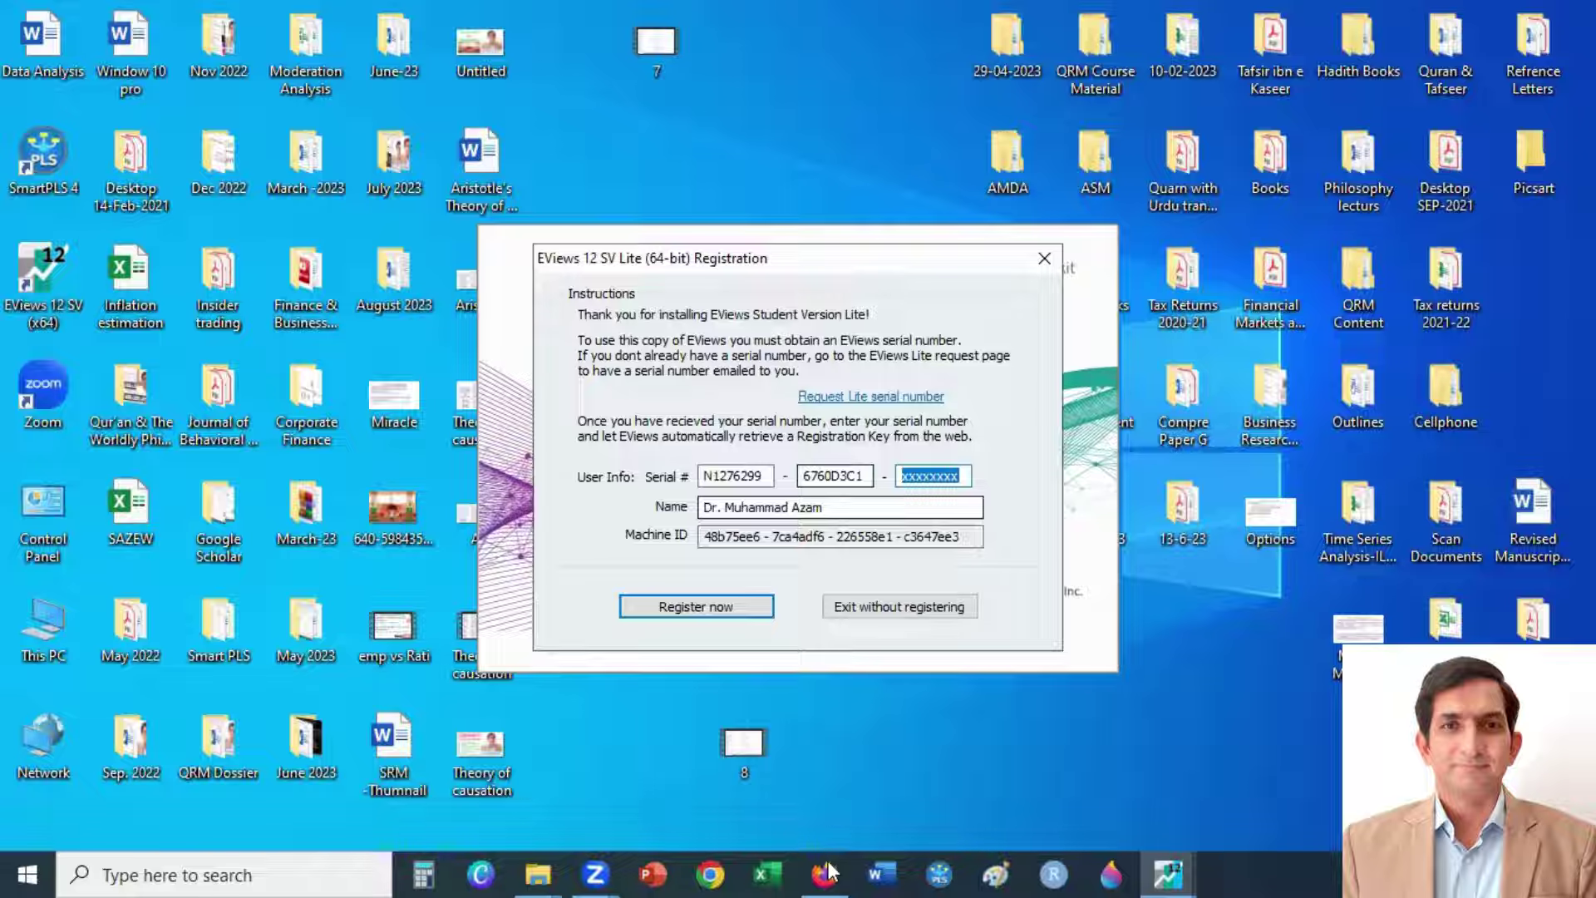
pyautogui.hotkey('alt', 'Tab')
pyautogui.moveTo(740, 392); pyautogui.dragTo(826, 394)
pyautogui.hotkey('ctrl', 'c')
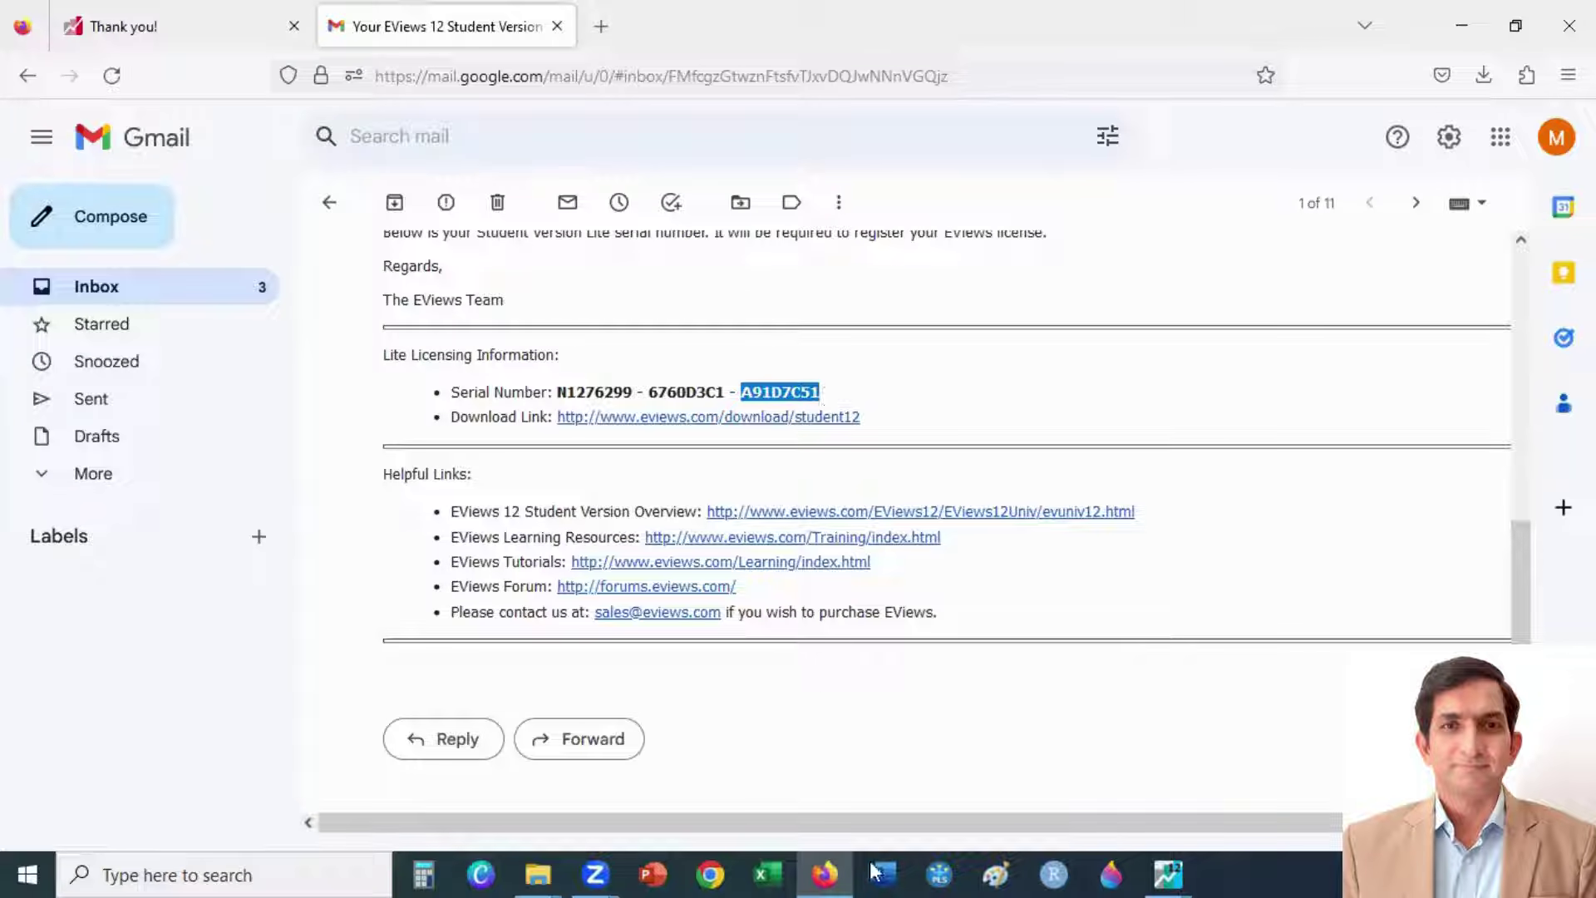
pyautogui.hotkey('alt', 'Tab')
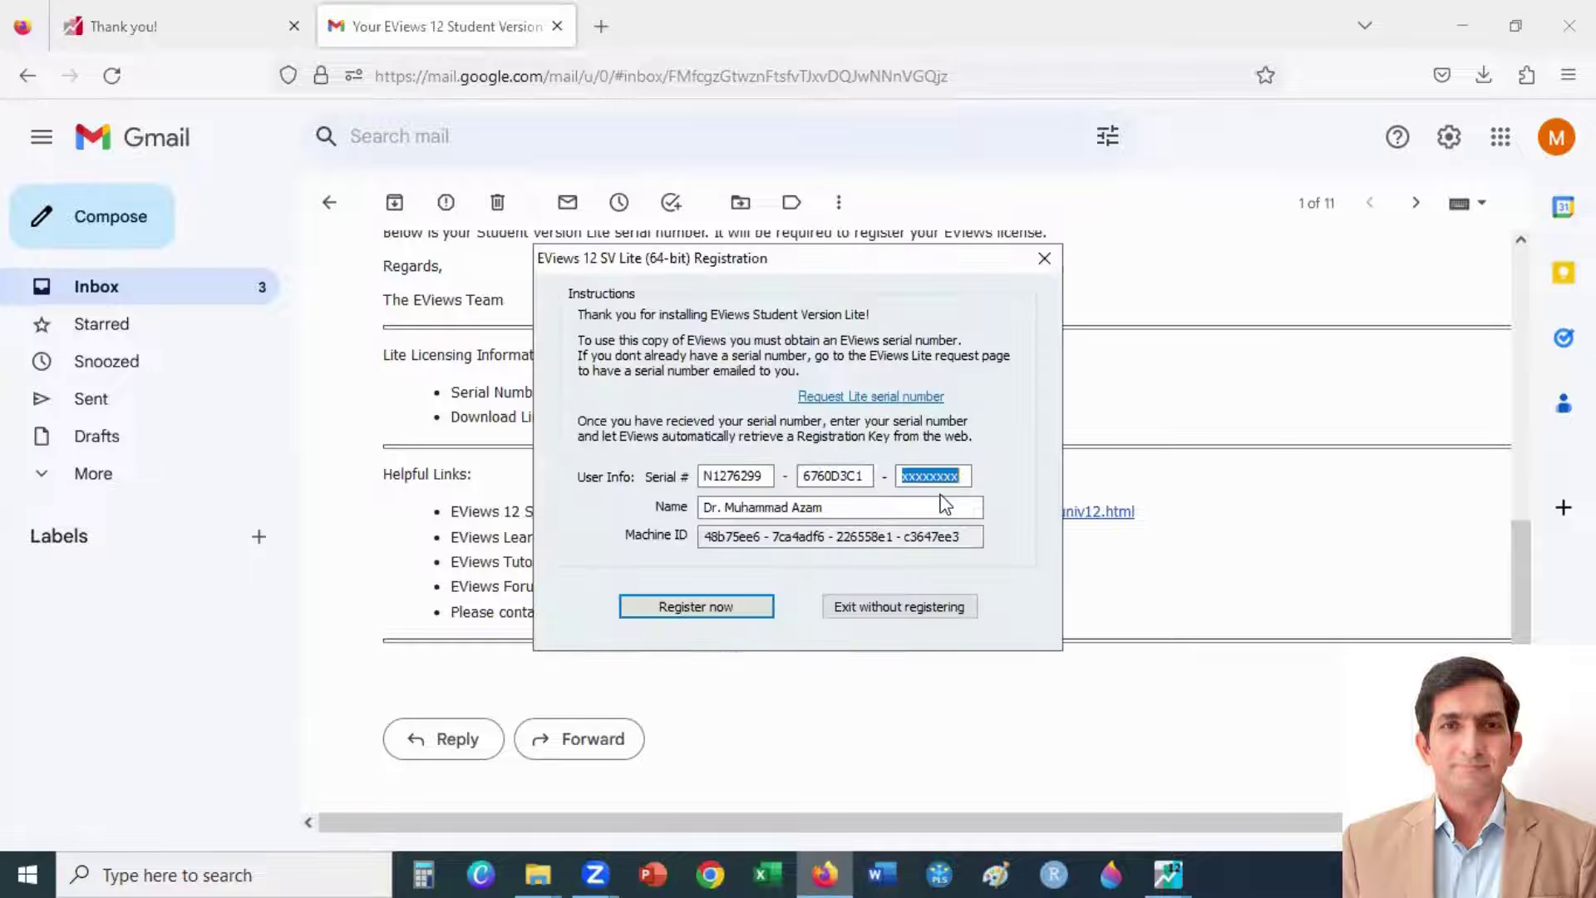
pyautogui.hotkey('ctrl', 'v')
# Submit the serial number and confirm registration succeeded, with re-registration due by 2023-09-18.
pyautogui.click(709, 608)
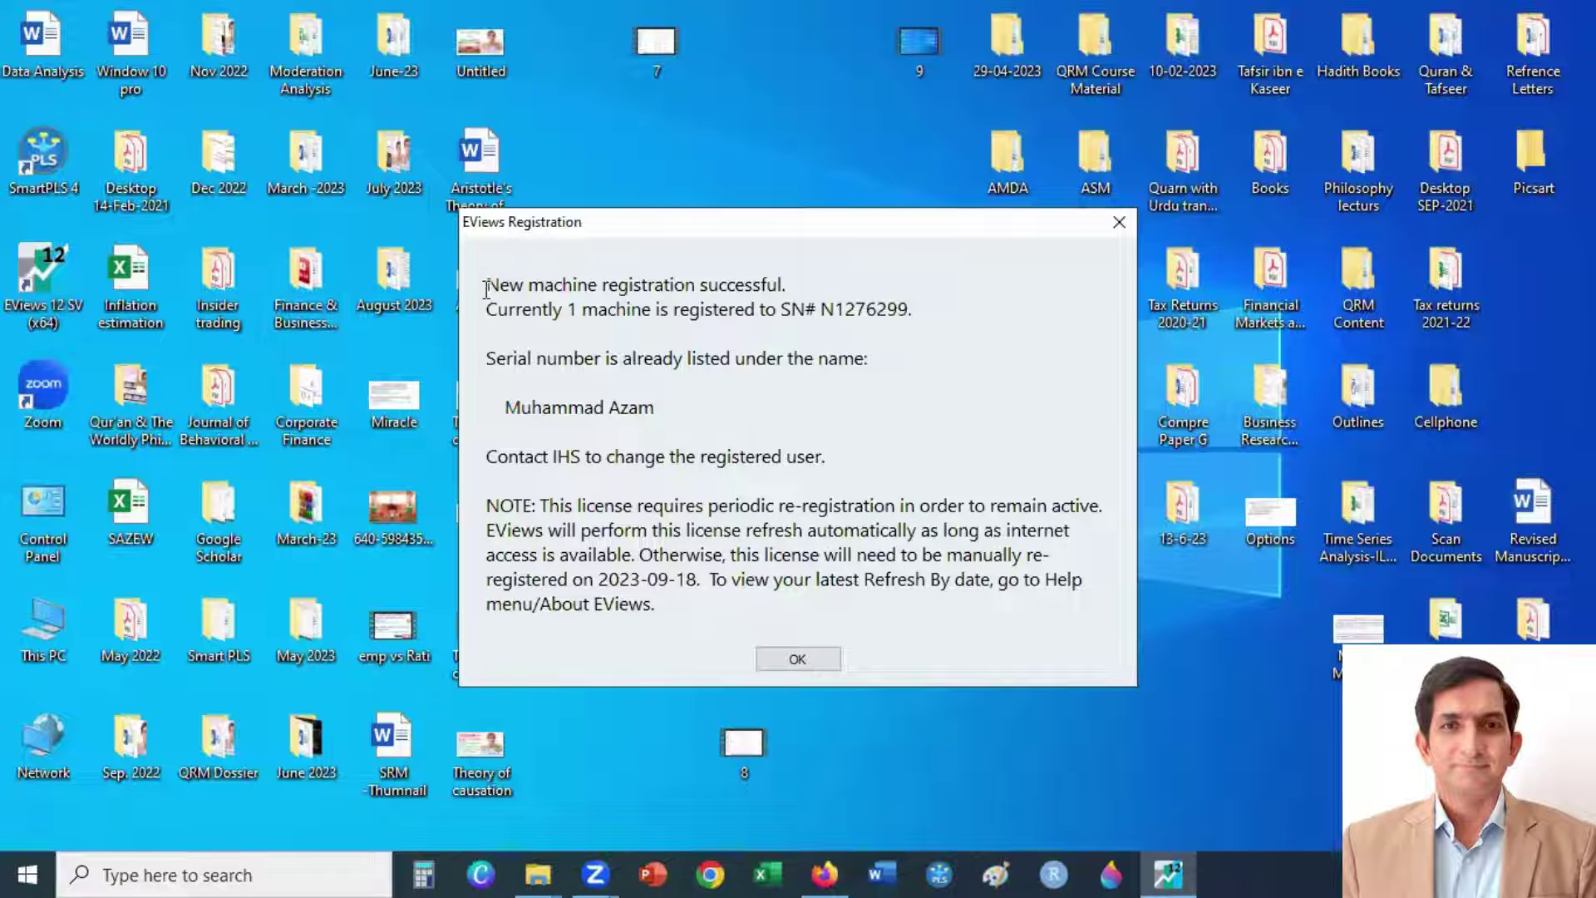
pyautogui.moveTo(487, 291); pyautogui.dragTo(790, 285)
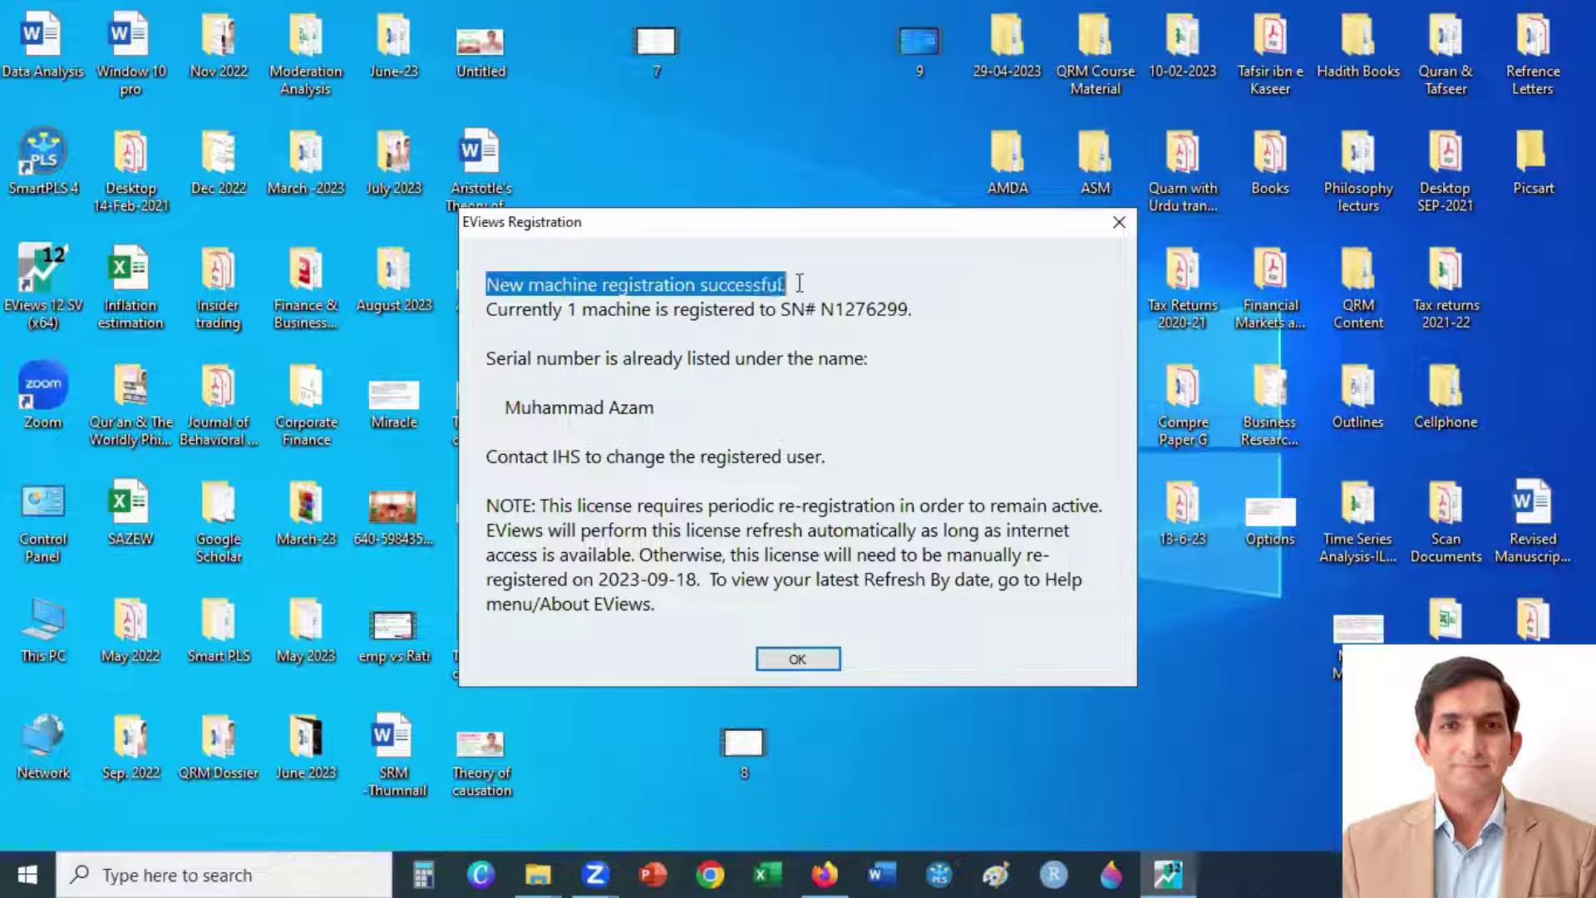